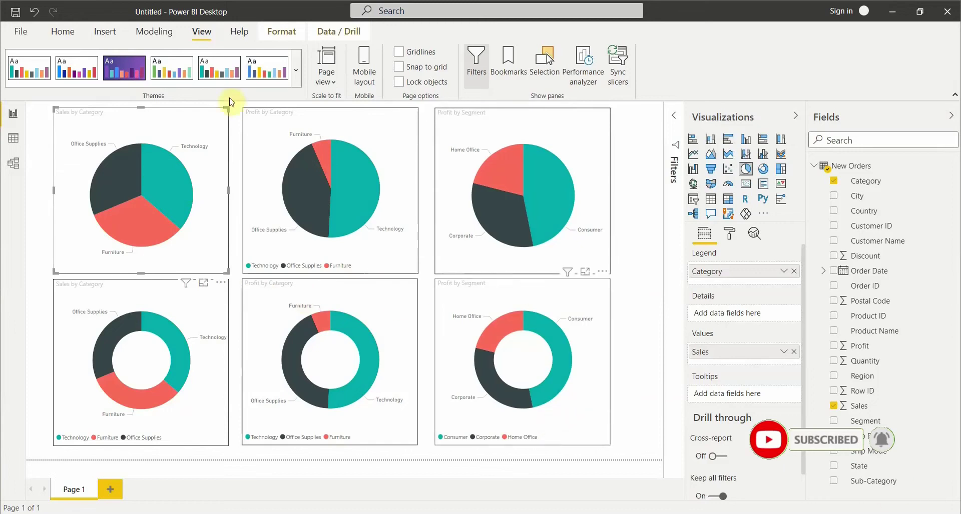
# - Add a new blank Page 2 beside Page 1 in the report
pyautogui.click(115, 491)
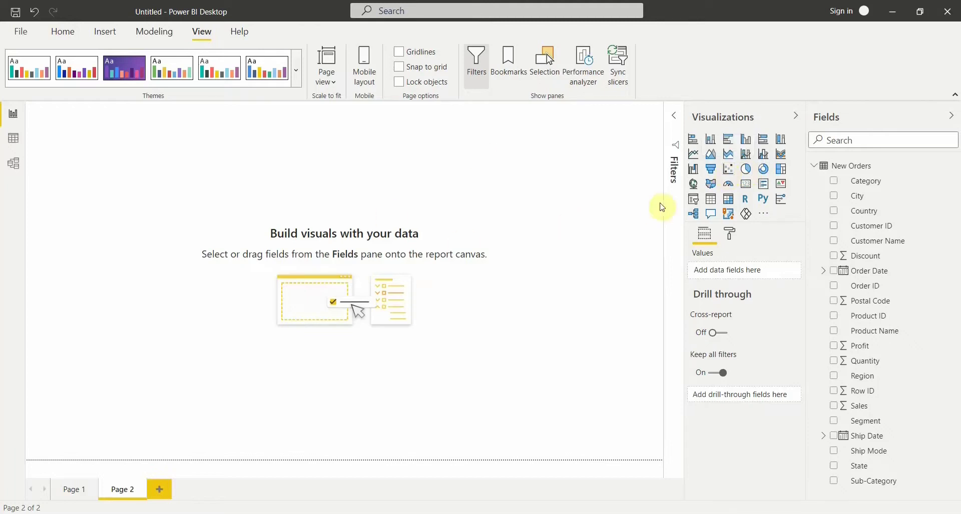
# - Place an empty pie chart visual on Page 2
pyautogui.click(746, 170)
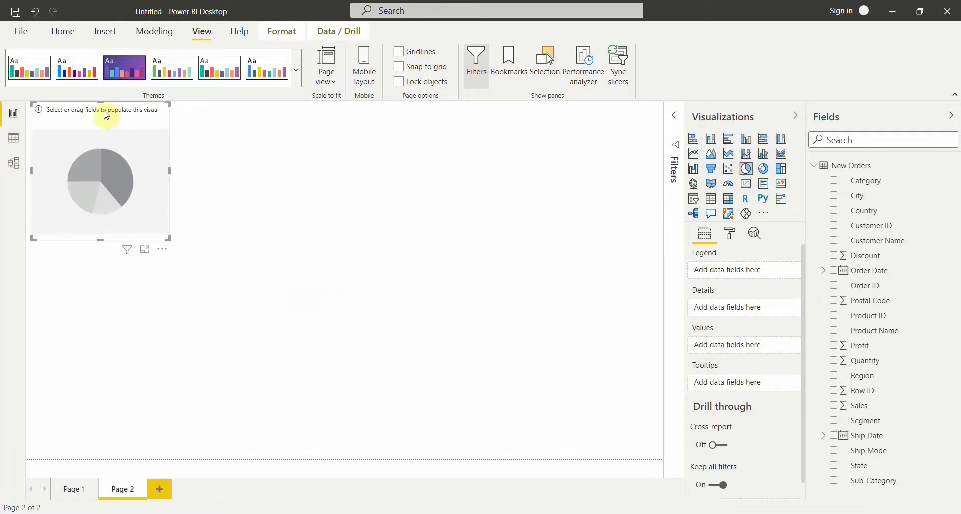
# - Move and enlarge the pie chart, then plot Profit as values with Segment as legend
pyautogui.moveTo(105, 112); pyautogui.dragTo(107, 122)
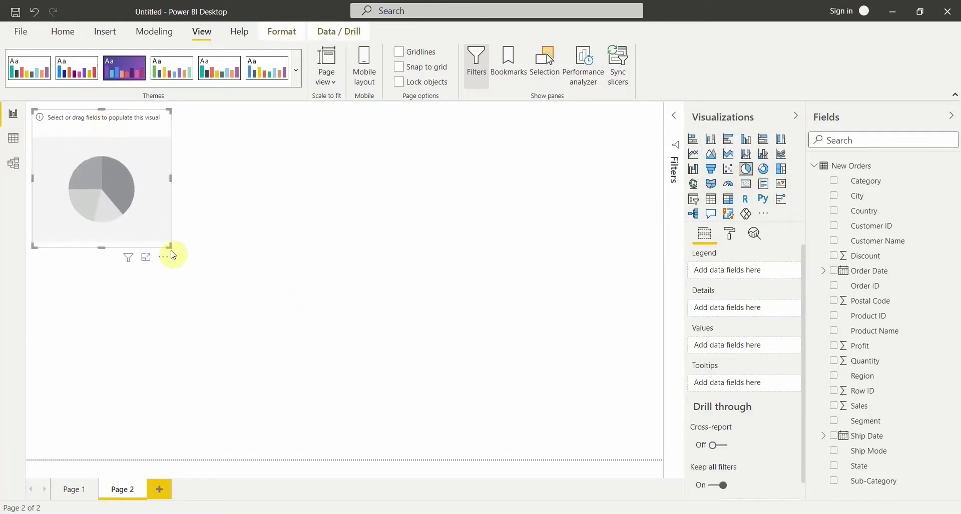
pyautogui.moveTo(165, 247); pyautogui.dragTo(186, 260)
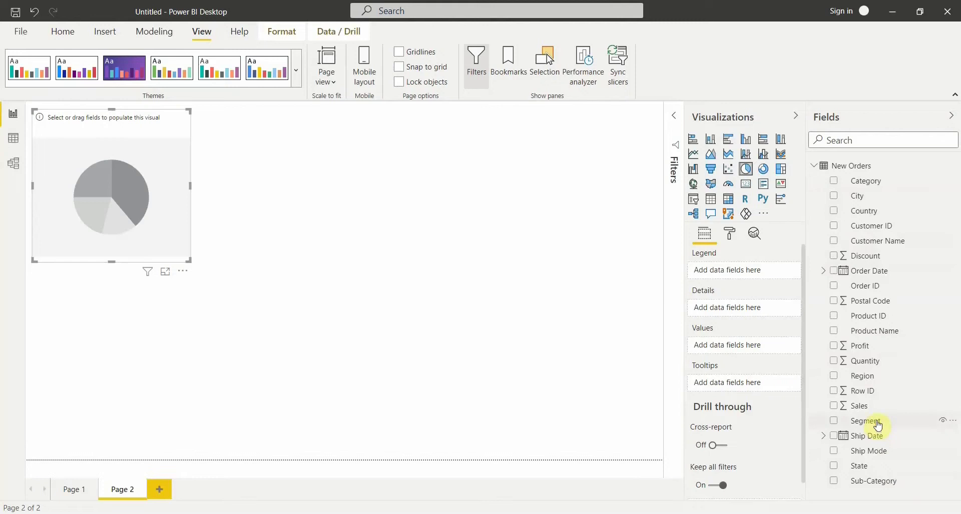
pyautogui.moveTo(878, 426); pyautogui.dragTo(96, 186)
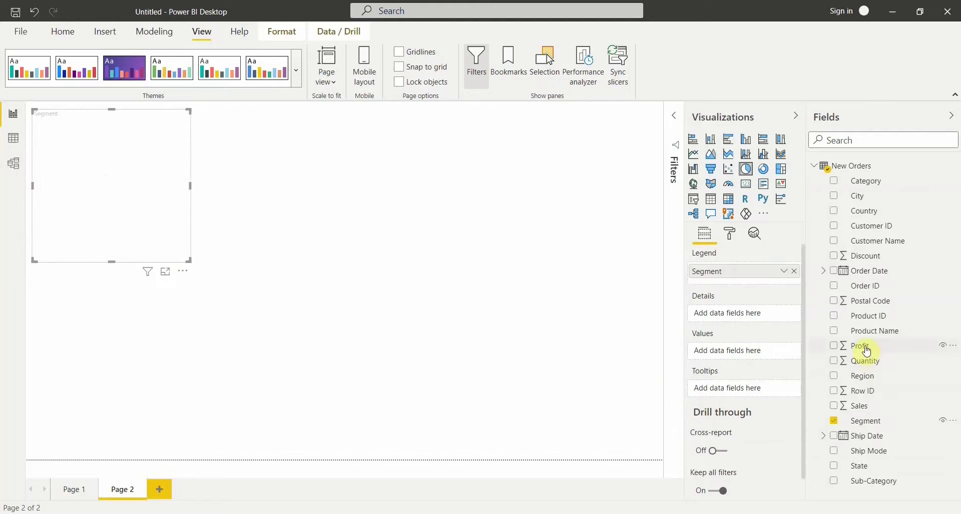
pyautogui.moveTo(867, 352); pyautogui.dragTo(91, 189)
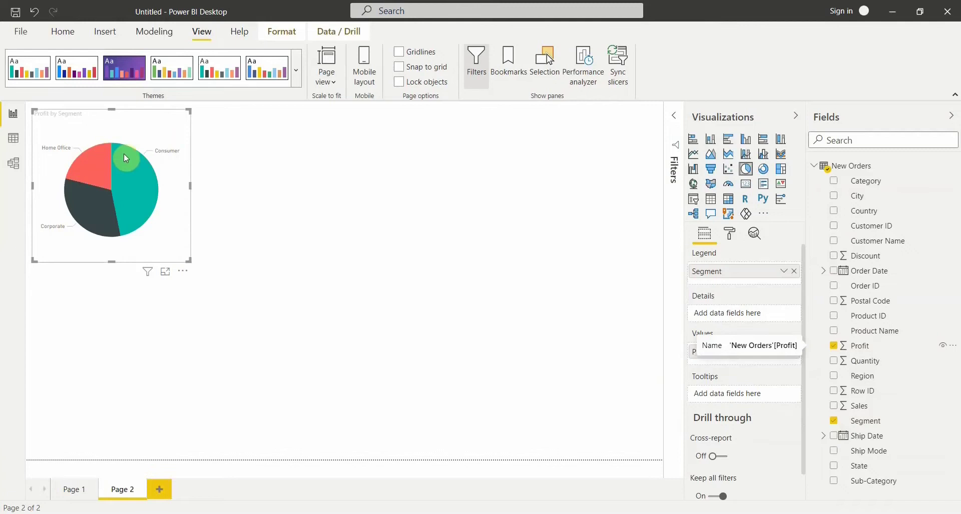
pyautogui.moveTo(129, 161)
pyautogui.moveTo(153, 176)
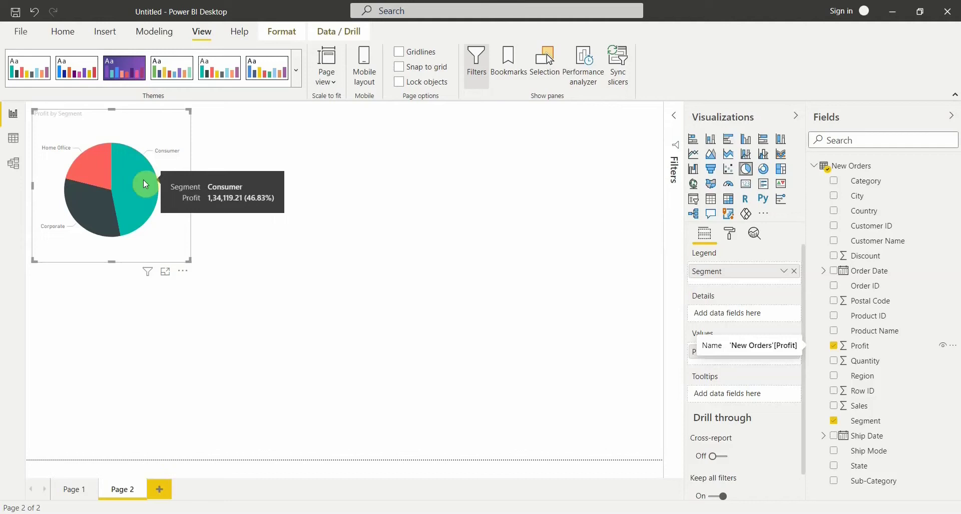
pyautogui.moveTo(111, 216)
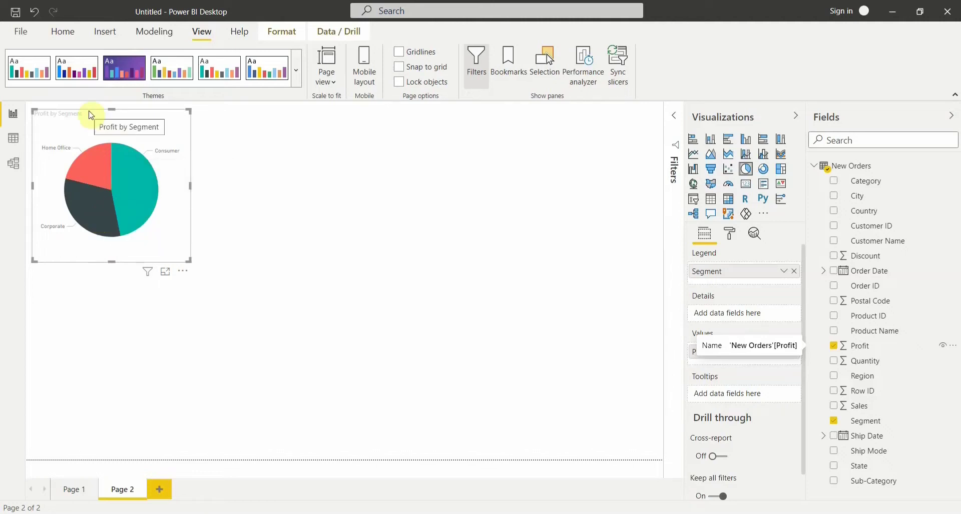
# - Turn the pie legend on, position it at Bottom, and switch its Segment title off
pyautogui.click(730, 237)
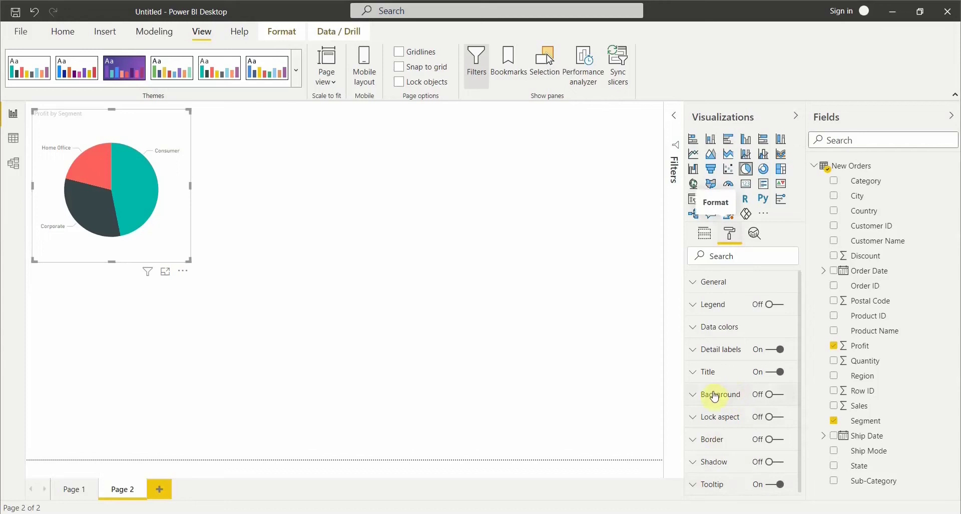
pyautogui.click(782, 305)
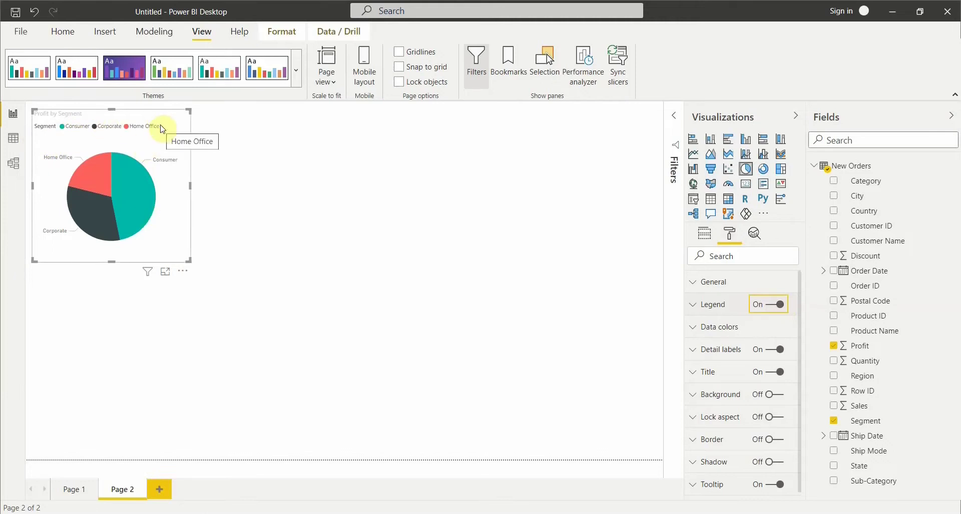
pyautogui.click(719, 306)
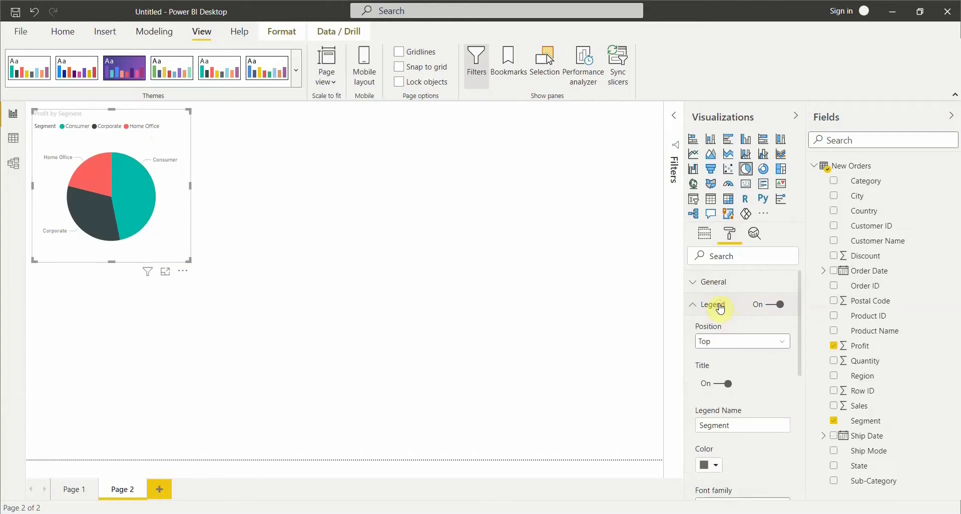
pyautogui.click(728, 344)
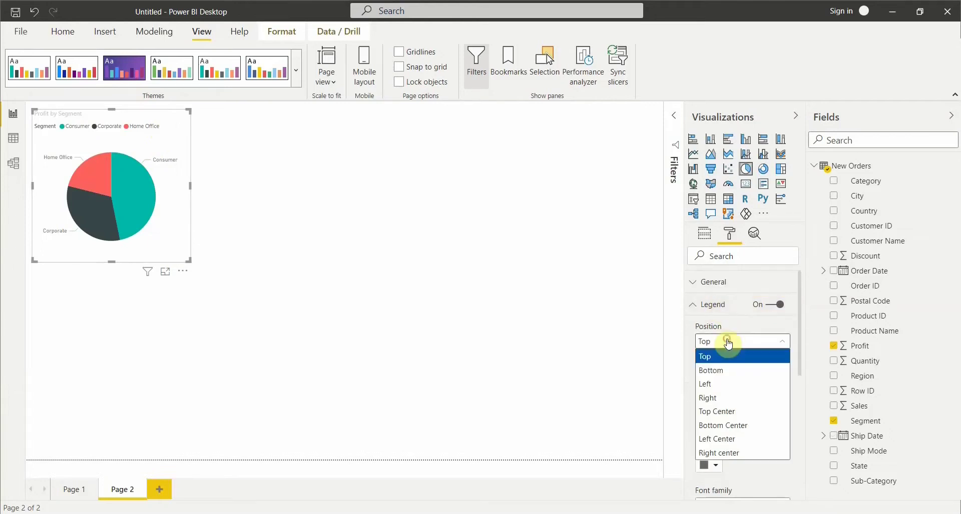
pyautogui.click(720, 372)
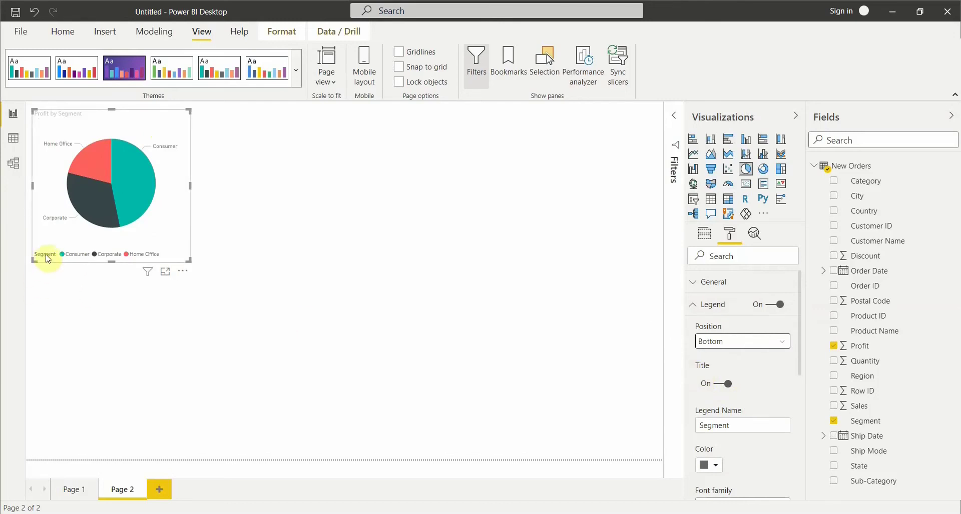
pyautogui.click(722, 384)
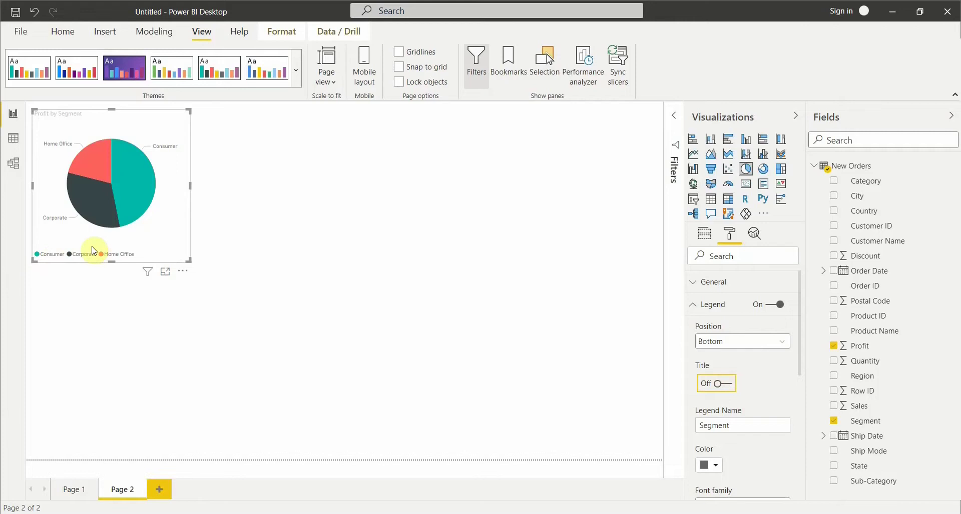
pyautogui.click(695, 307)
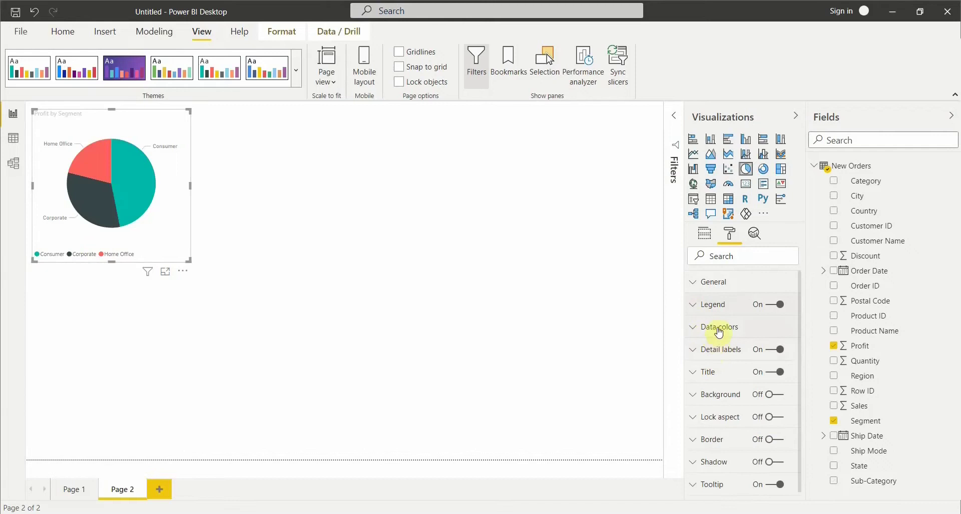
# - In Data colors, set Consumer to yellow and Corporate to teal, leaving Home Office red
pyautogui.click(719, 330)
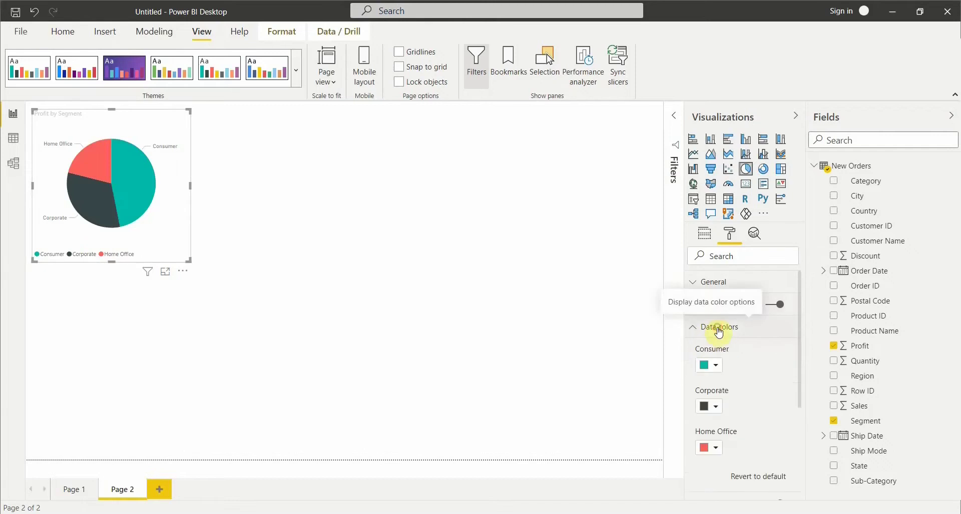
pyautogui.click(717, 367)
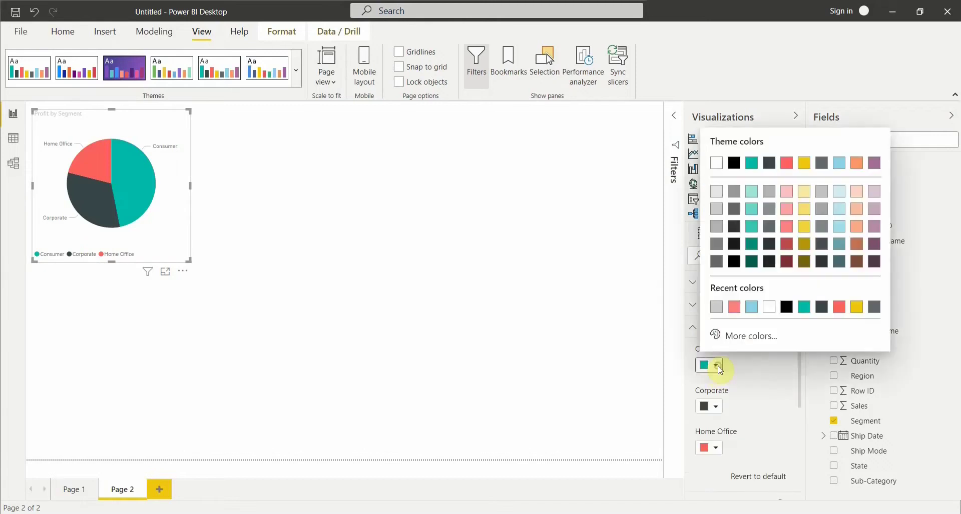
pyautogui.click(803, 227)
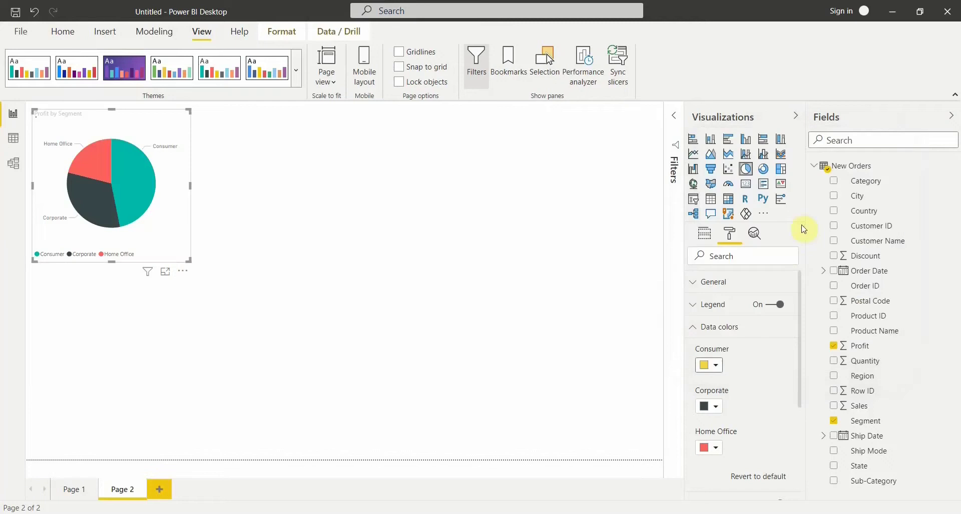
pyautogui.click(715, 408)
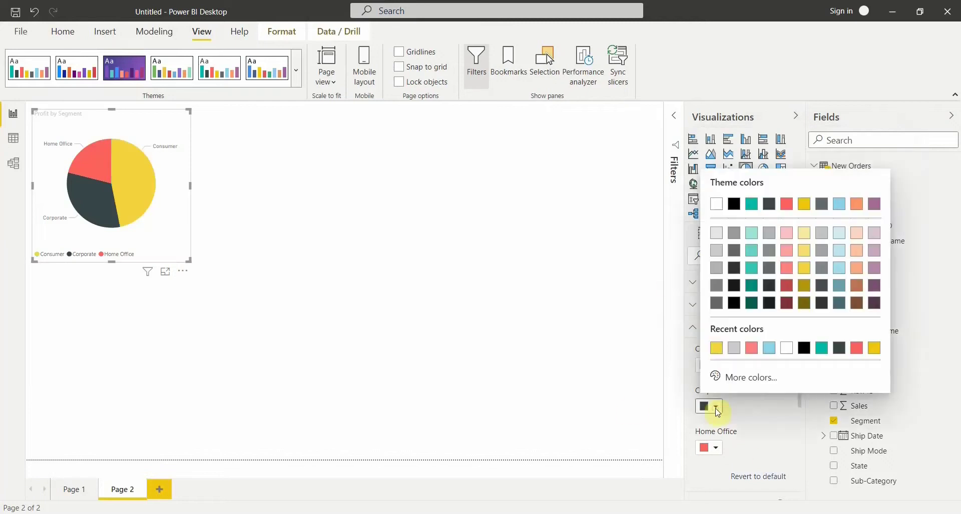
pyautogui.click(755, 270)
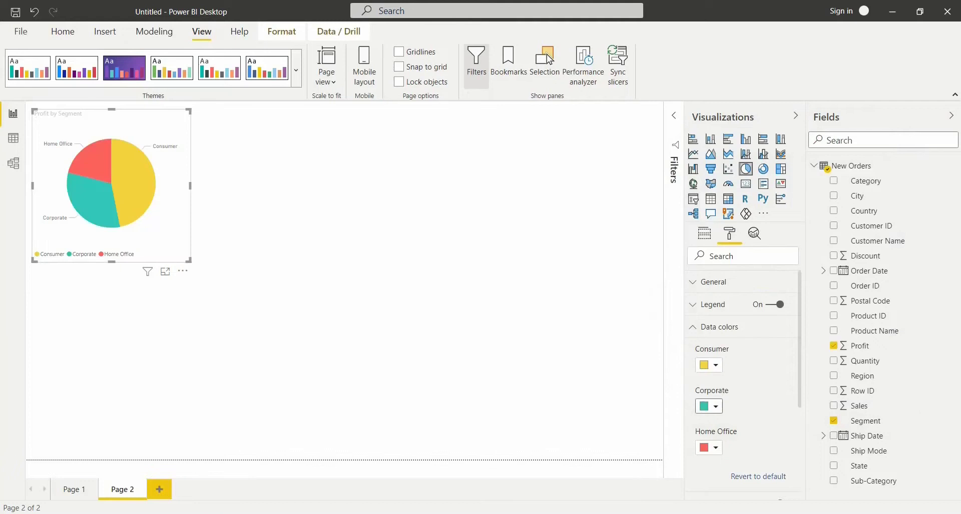
pyautogui.click(734, 330)
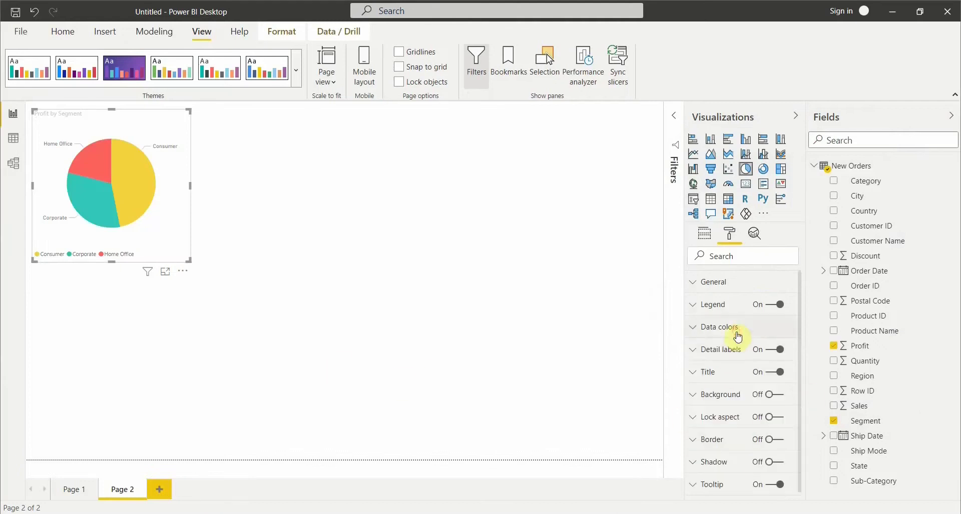
# - Make the pie's detail labels black with display units set to Thousands
pyautogui.click(724, 359)
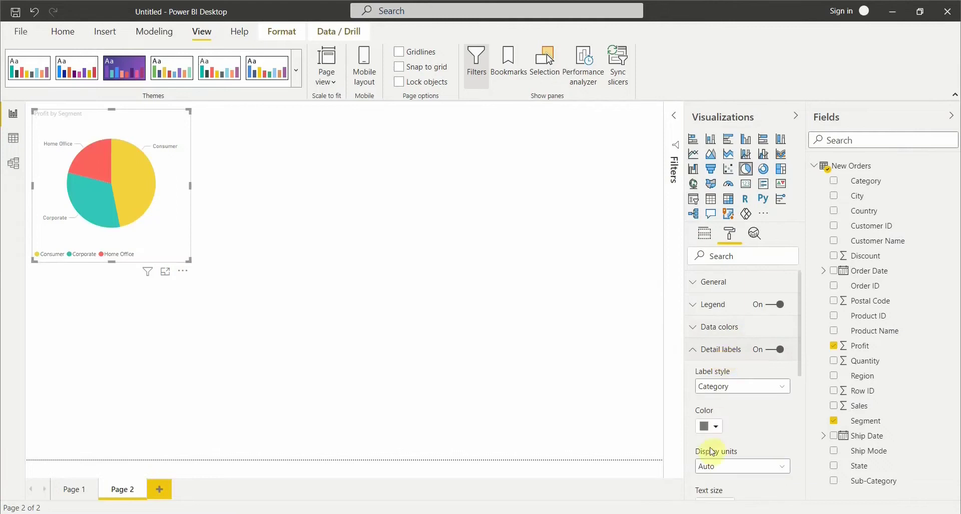
pyautogui.click(715, 427)
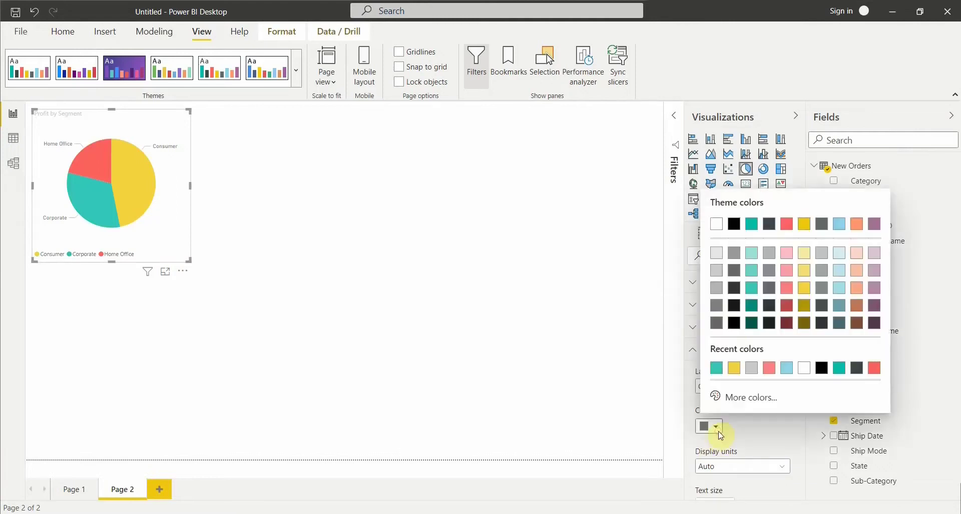
pyautogui.click(734, 324)
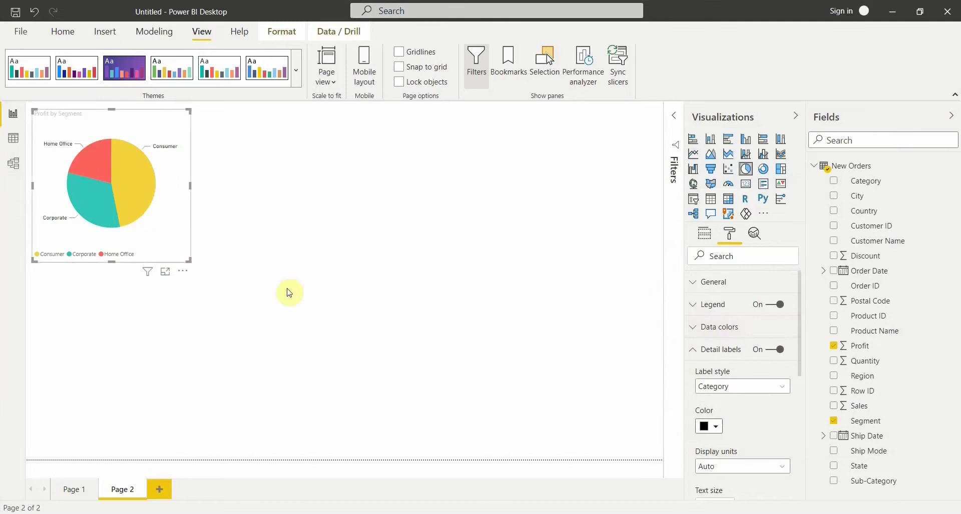
pyautogui.scroll(-3, 735, 435)
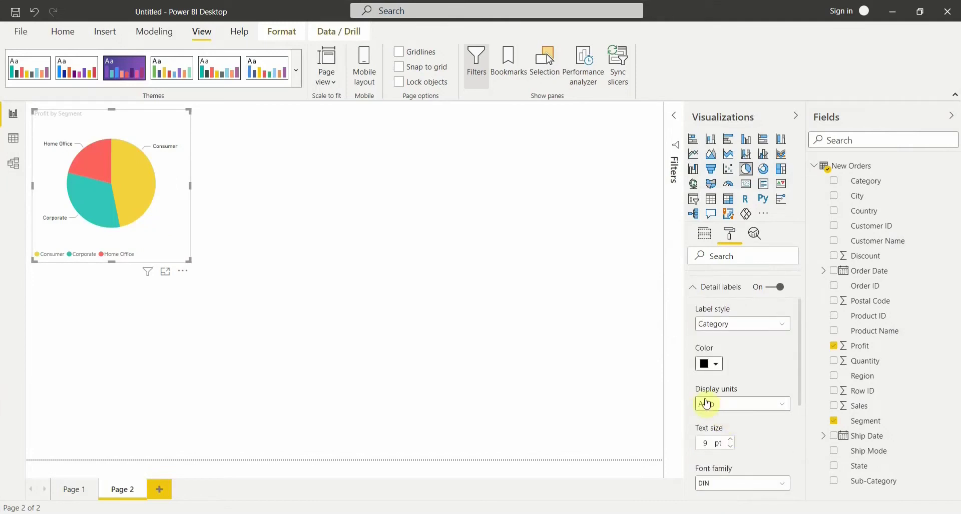
pyautogui.click(709, 404)
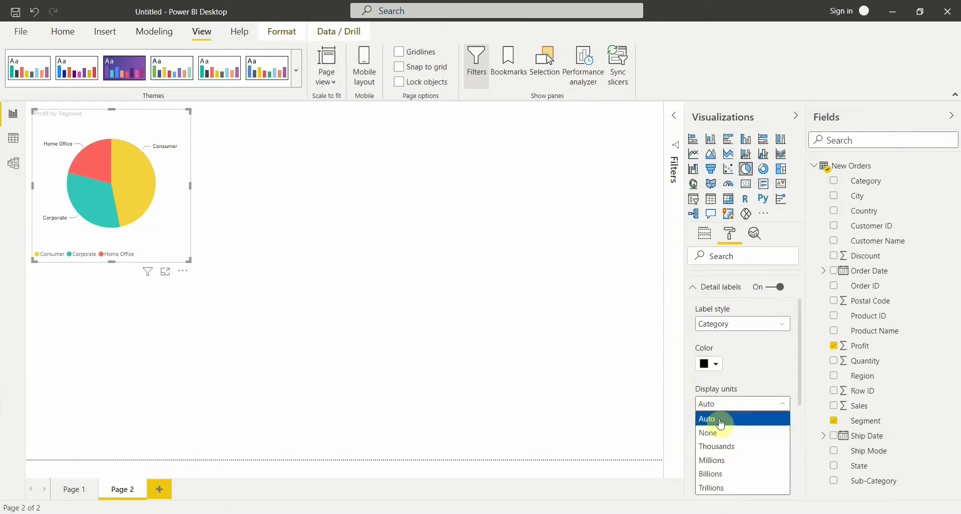
pyautogui.click(720, 434)
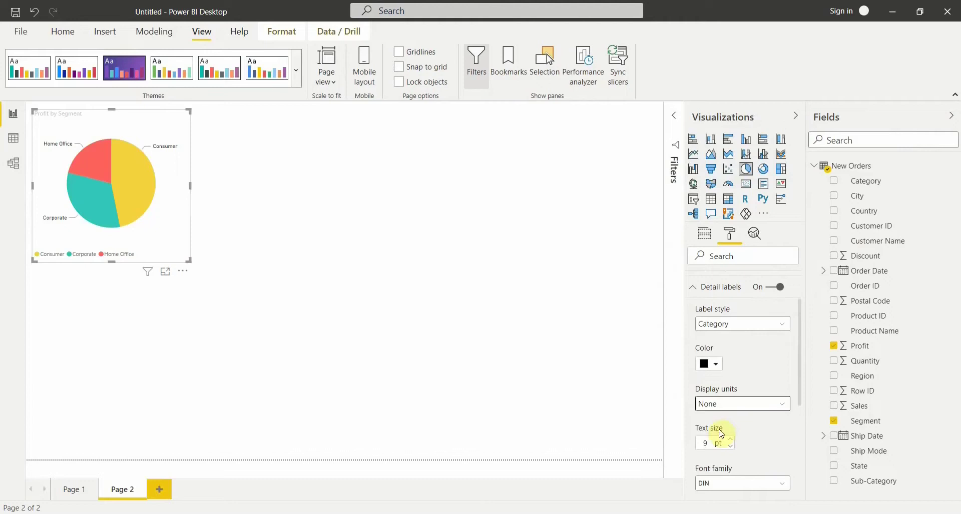
pyautogui.click(724, 403)
pyautogui.click(721, 452)
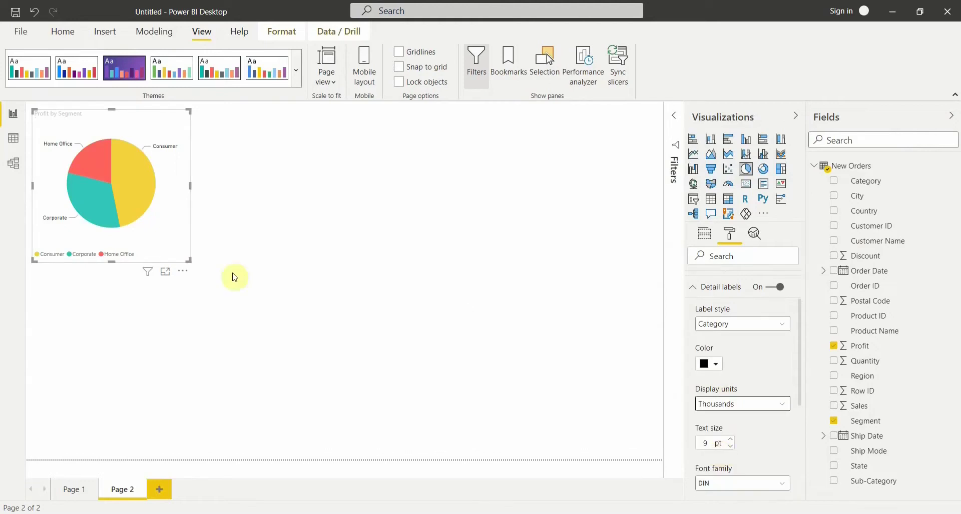
# - Enlarge the pie chart on the page and raise label text size to 12 pt
pyautogui.moveTo(189, 260); pyautogui.dragTo(285, 349)
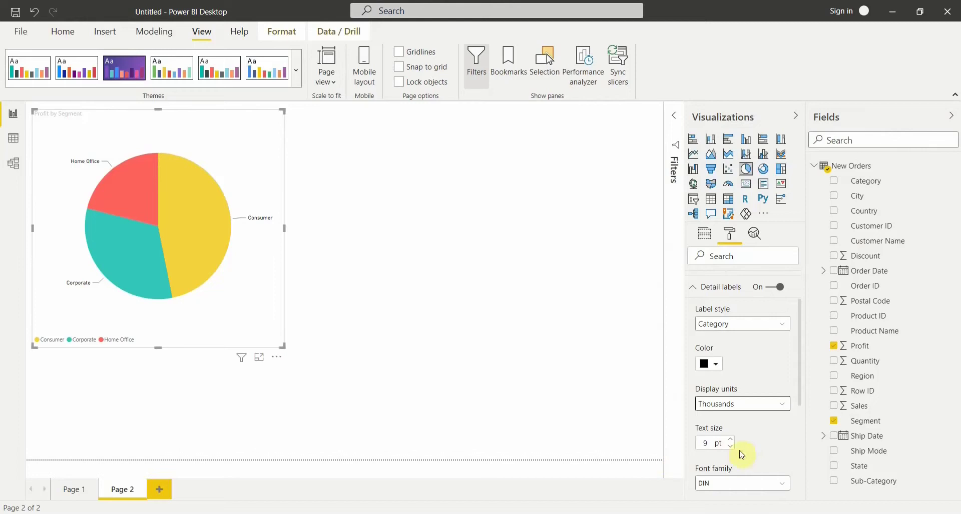
pyautogui.scroll(-2, 739, 440)
pyautogui.click(730, 378)
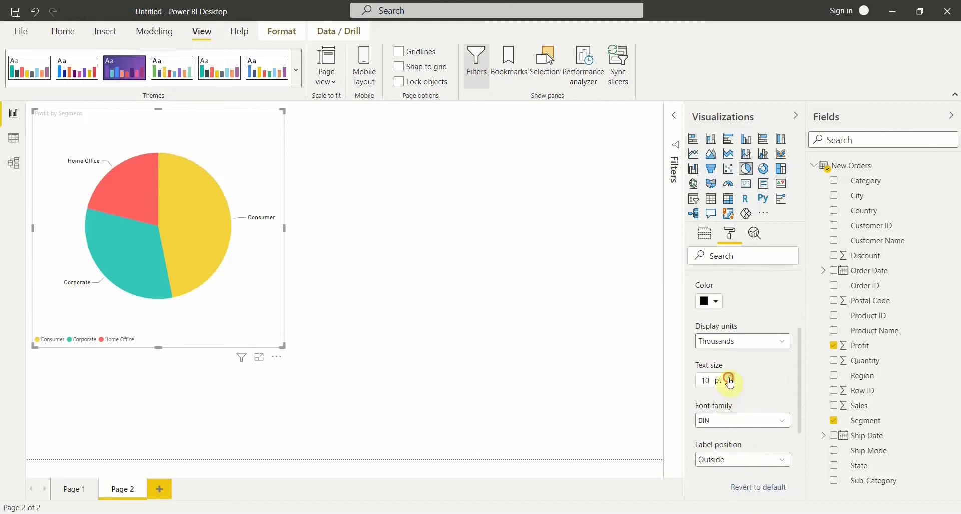
pyautogui.click(730, 378)
pyautogui.scroll(2, 745, 378)
# - Set the pie label style to Data value so labels show profit amounts
pyautogui.click(726, 330)
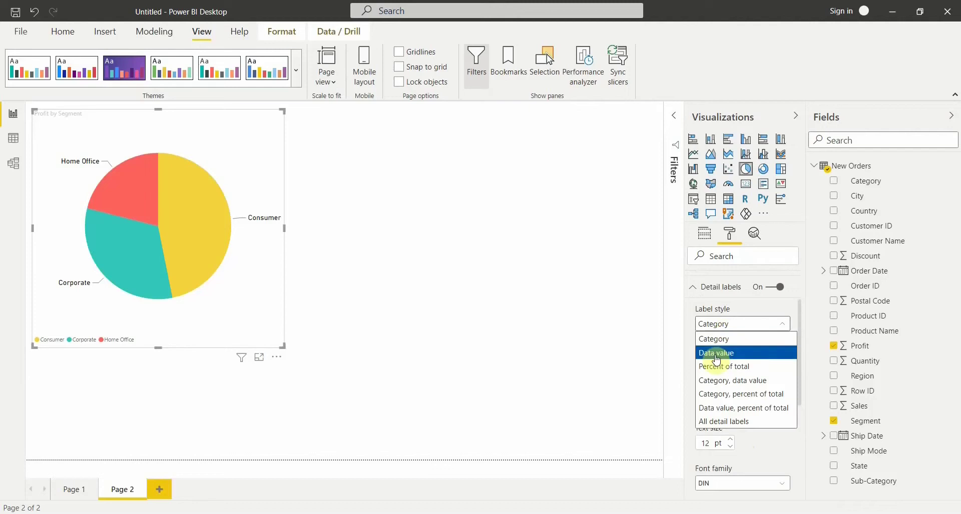
pyautogui.click(713, 354)
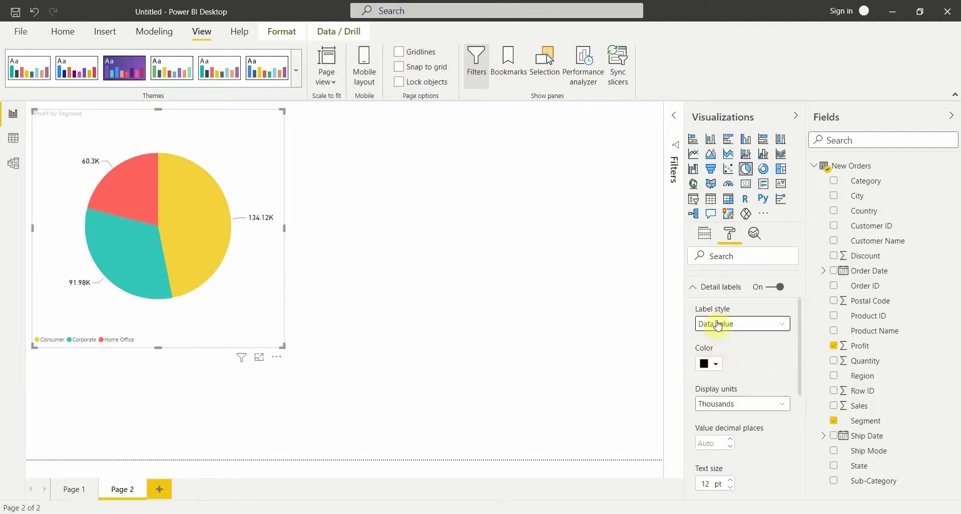
pyautogui.click(720, 330)
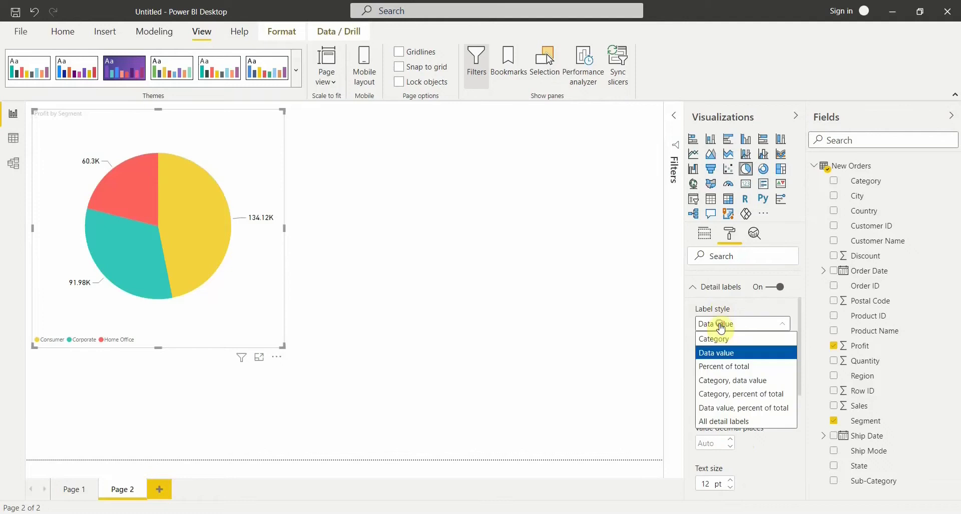
pyautogui.click(719, 338)
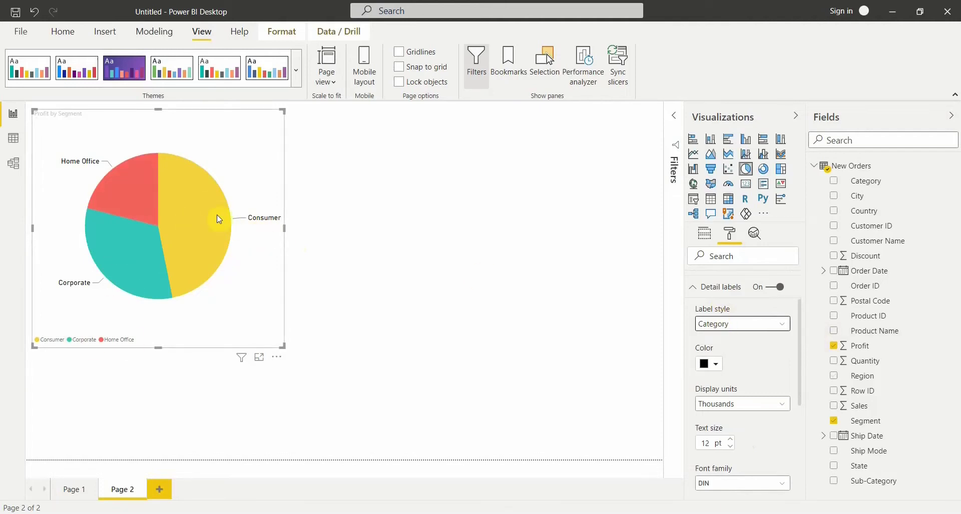
pyautogui.click(721, 326)
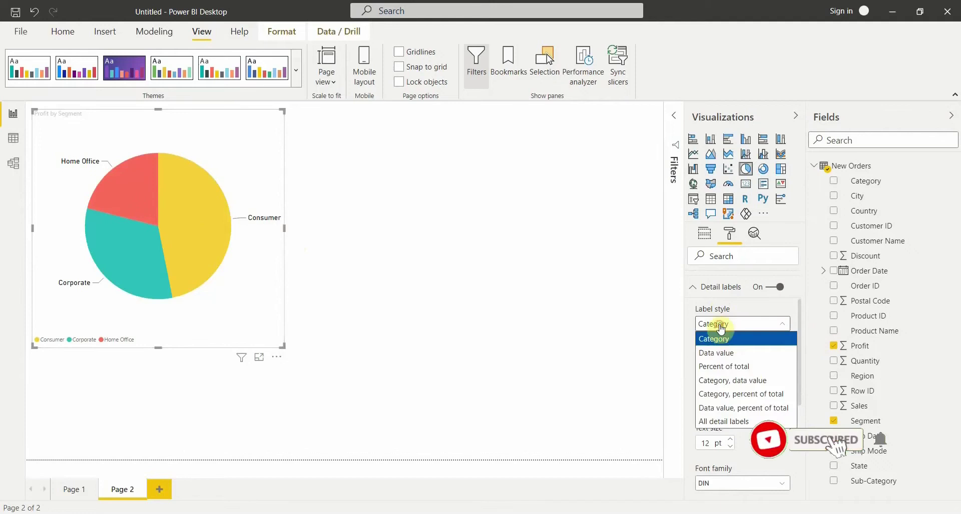
pyautogui.click(721, 356)
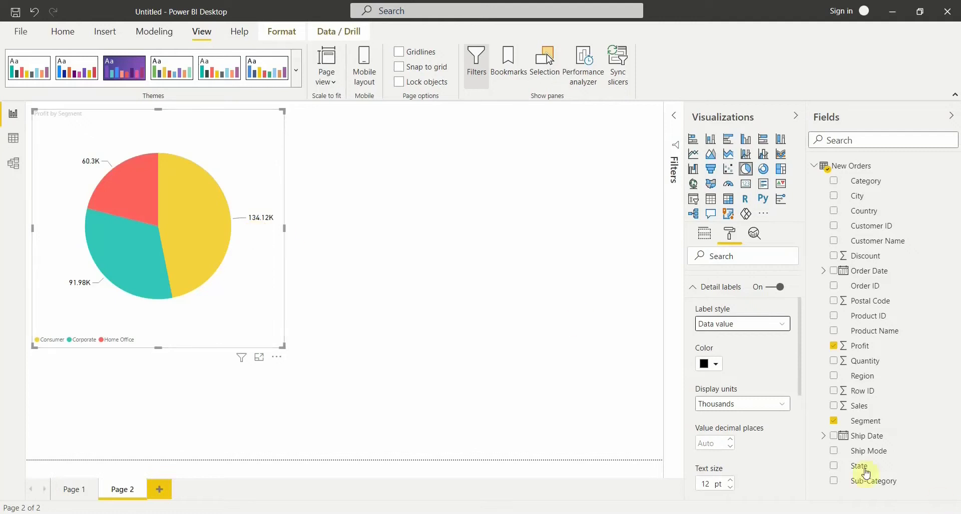
# - Set label display units to None to show full values like 134119.2092
pyautogui.click(716, 405)
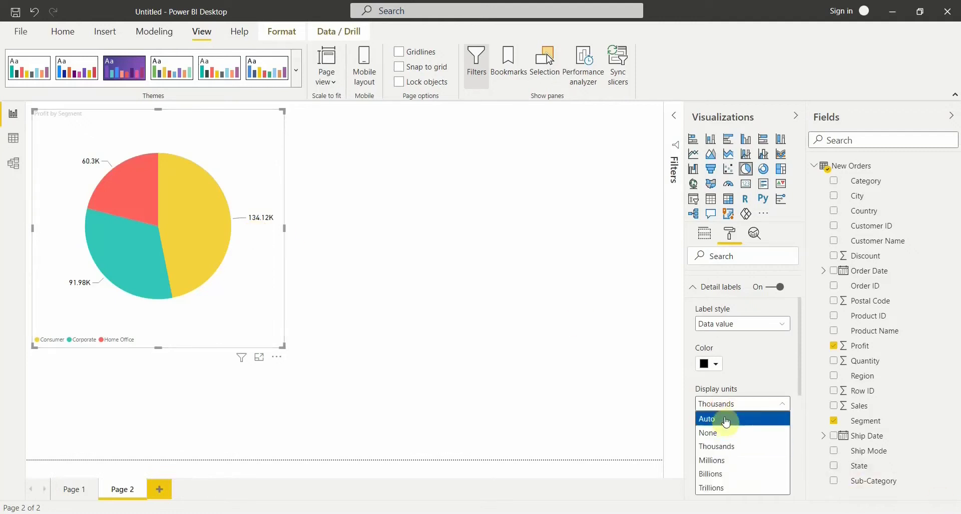
pyautogui.click(724, 420)
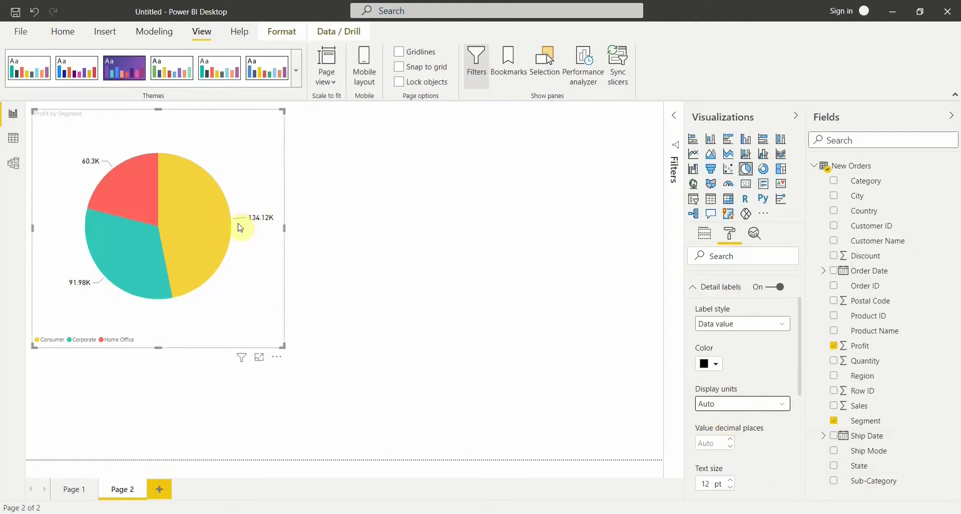
pyautogui.click(765, 405)
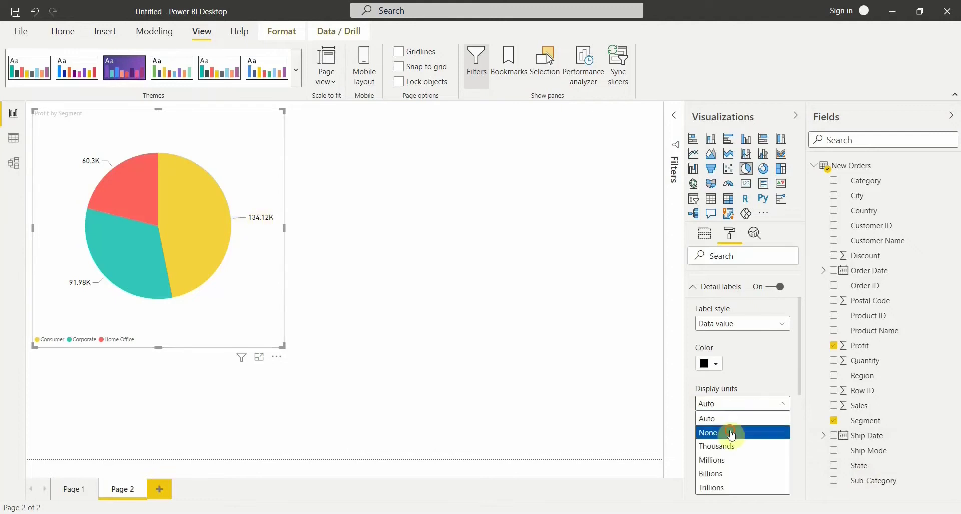
pyautogui.click(734, 433)
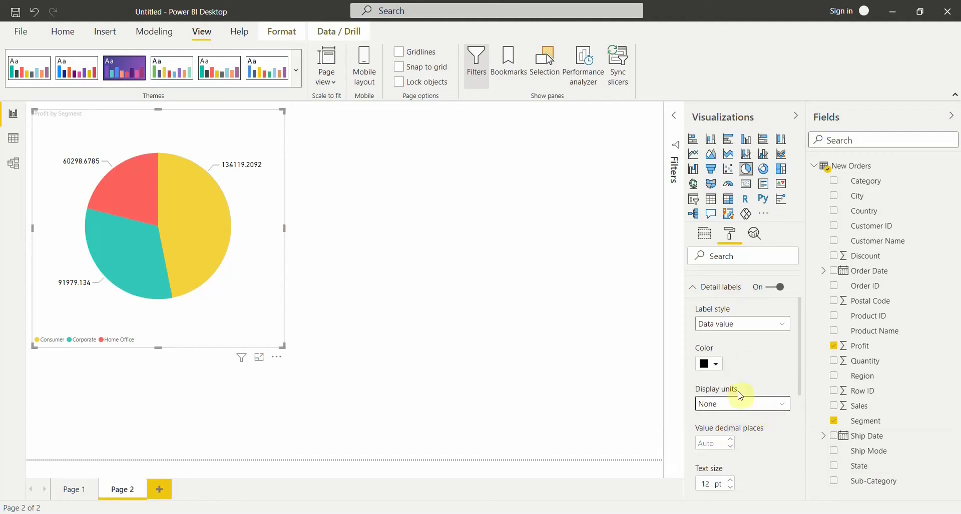
pyautogui.click(736, 403)
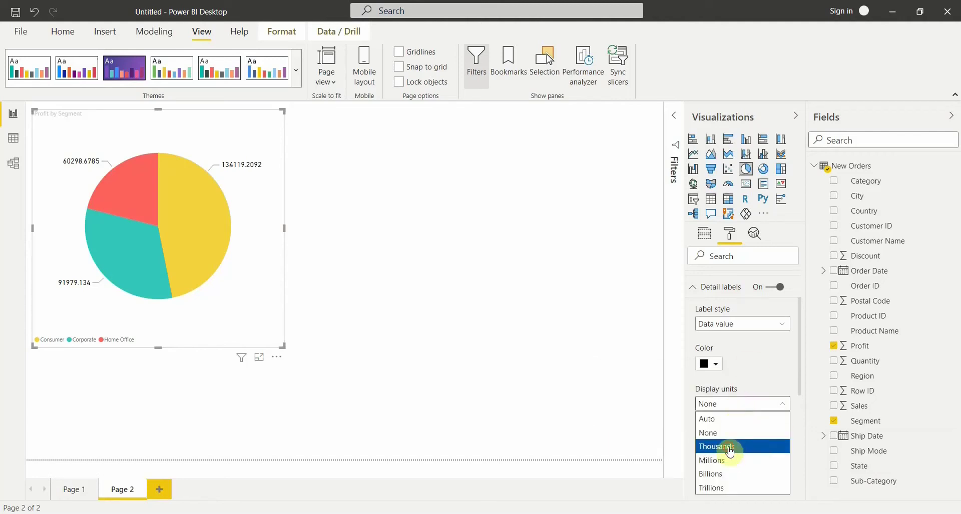
# - Try Millions, Billions and Trillions display units, then settle on Thousands (134.12K, 60.3K)
pyautogui.click(729, 448)
pyautogui.click(737, 403)
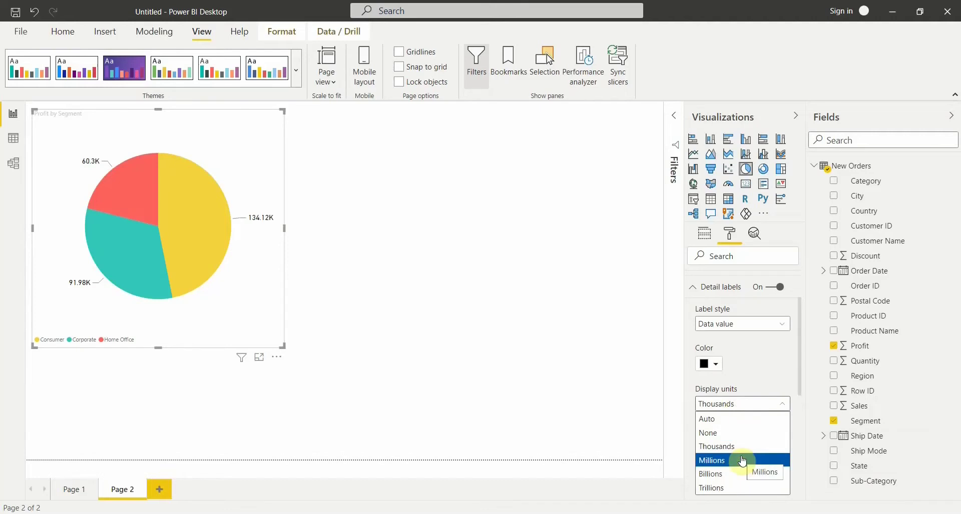
pyautogui.click(742, 461)
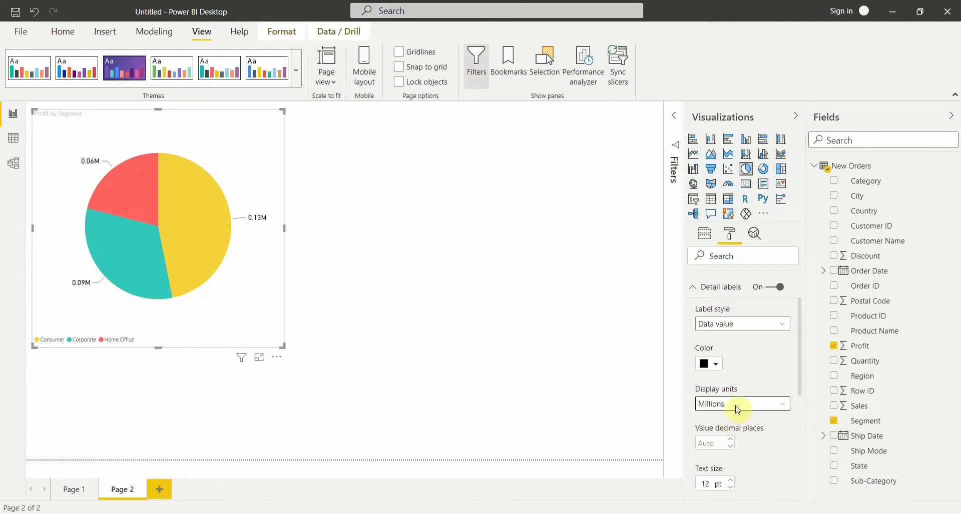
pyautogui.click(739, 404)
pyautogui.click(729, 474)
pyautogui.click(720, 405)
pyautogui.click(722, 485)
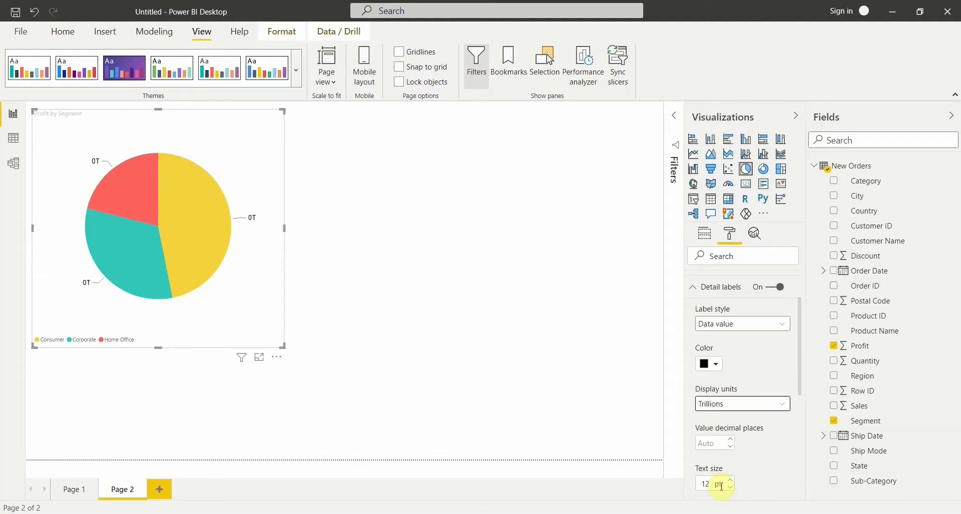
pyautogui.click(711, 403)
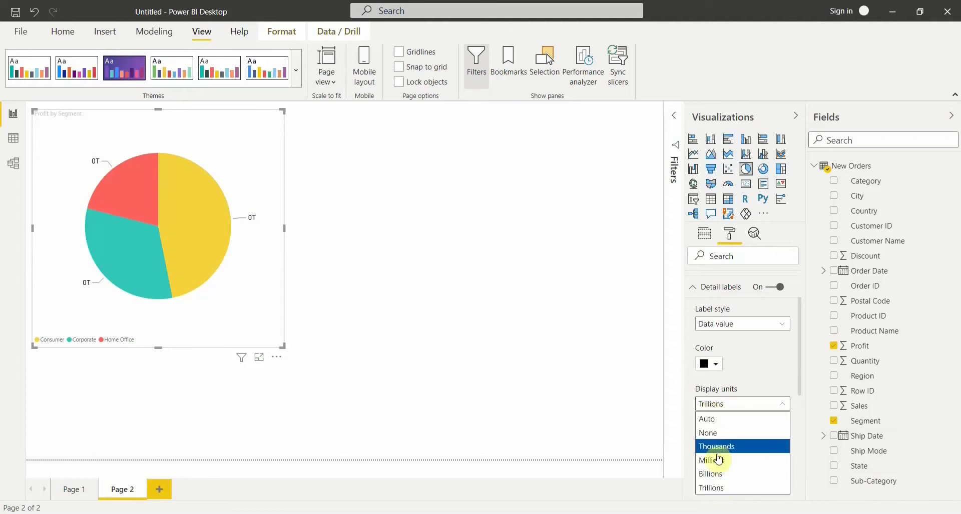
pyautogui.click(720, 450)
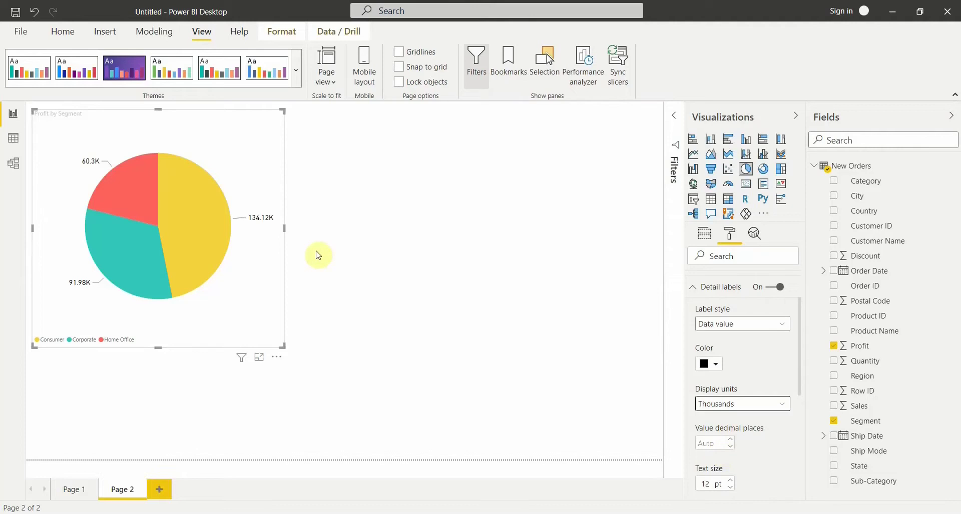
# - Set label style to All detail labels, giving labels like Consumer 134.12K (46.83%)
pyautogui.click(753, 330)
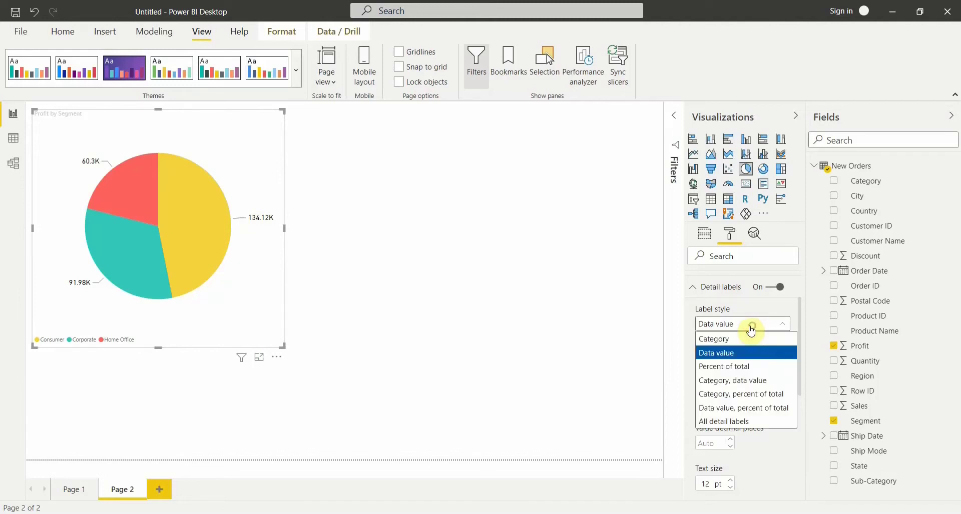
pyautogui.click(728, 371)
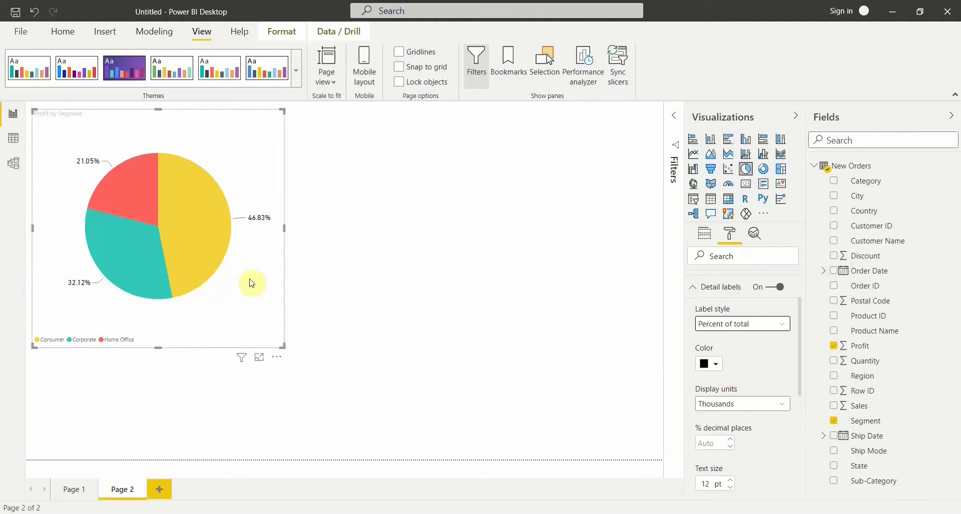
pyautogui.click(719, 327)
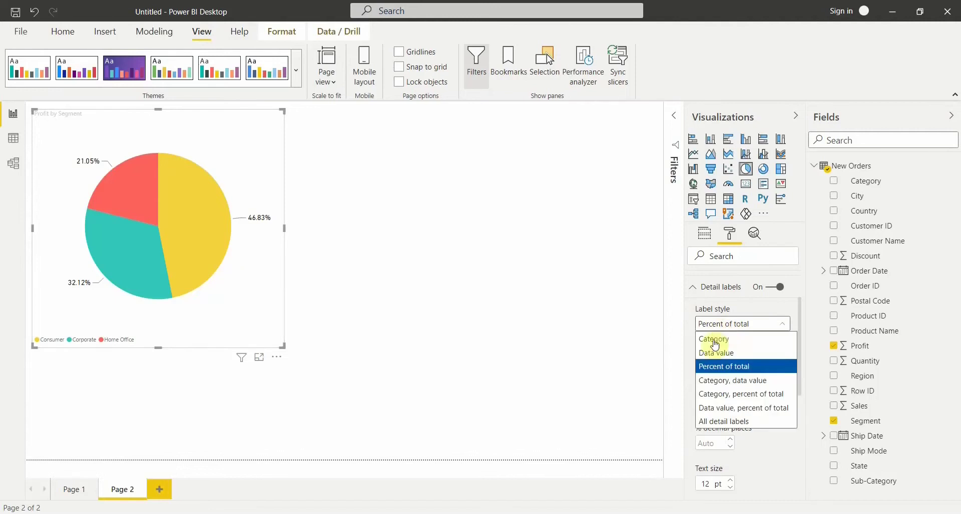
pyautogui.click(719, 411)
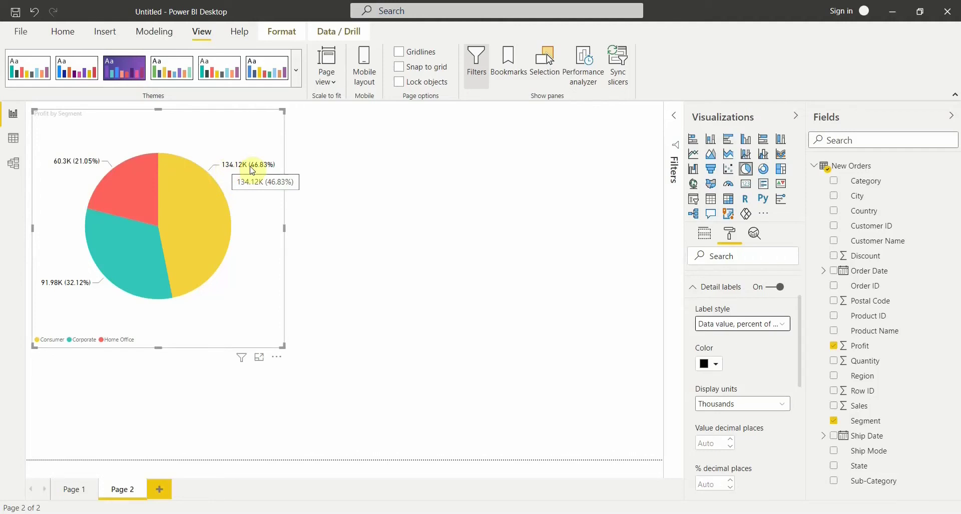
pyautogui.click(755, 324)
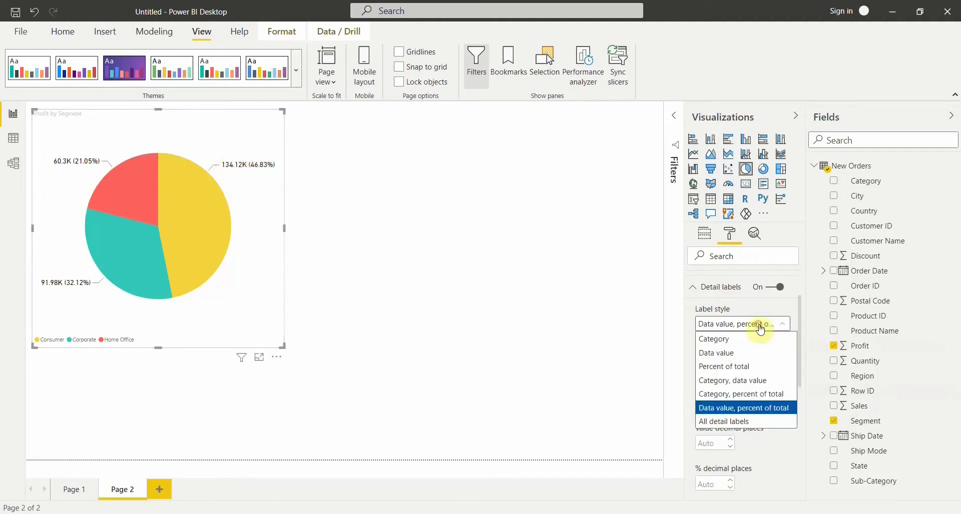
pyautogui.click(734, 427)
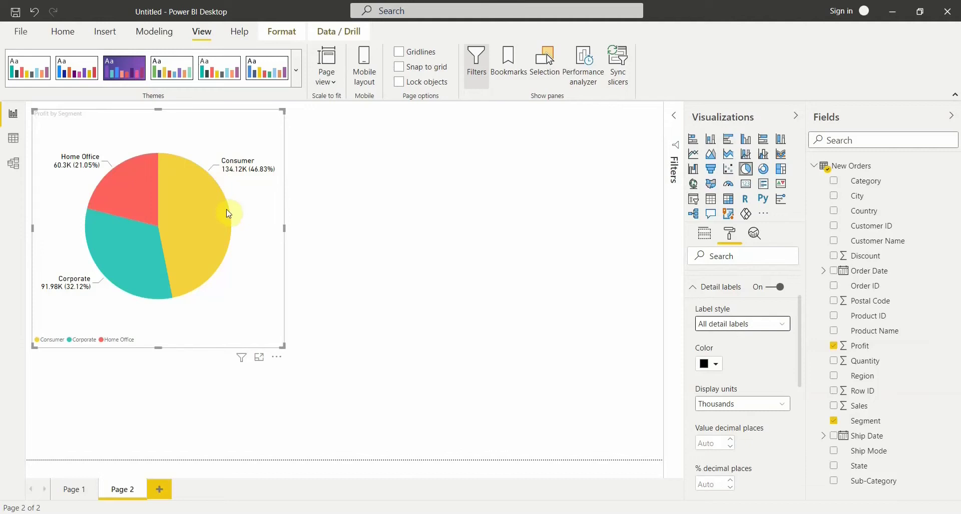
pyautogui.moveTo(228, 213)
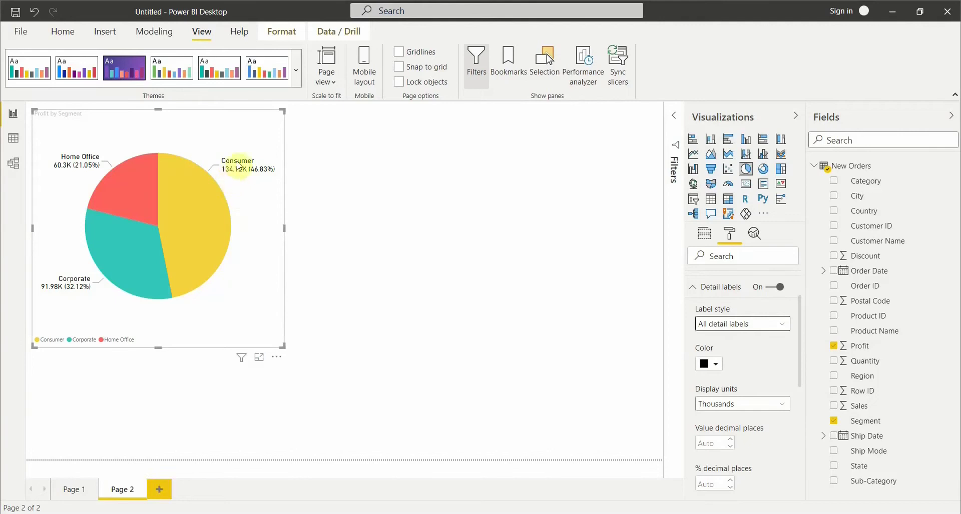
pyautogui.moveTo(239, 166)
# - Make the Profit by Segment chart title font colour black
pyautogui.click(702, 289)
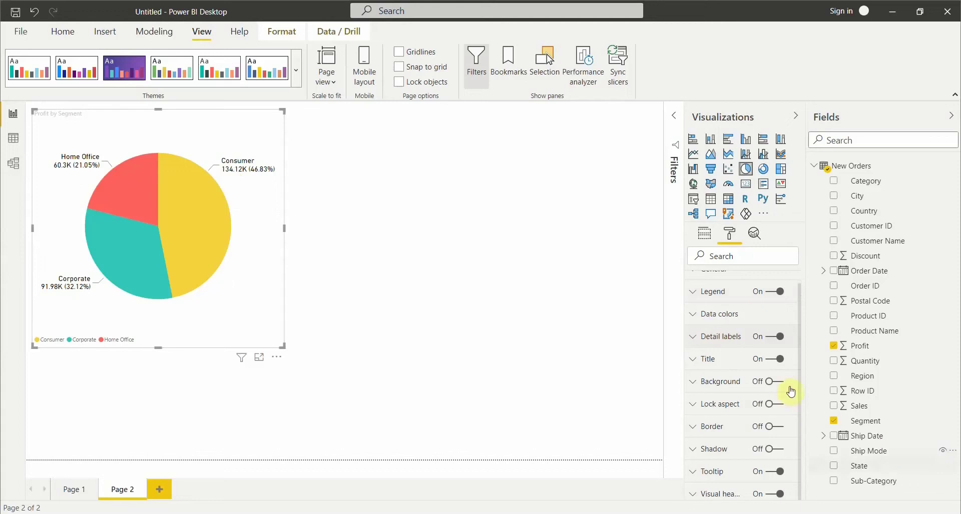
pyautogui.click(705, 358)
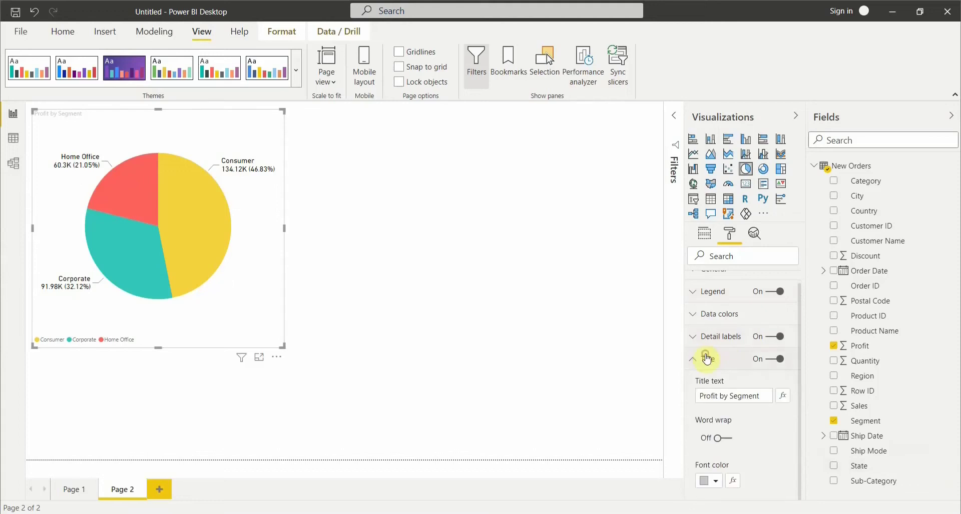
pyautogui.click(768, 360)
pyautogui.click(779, 360)
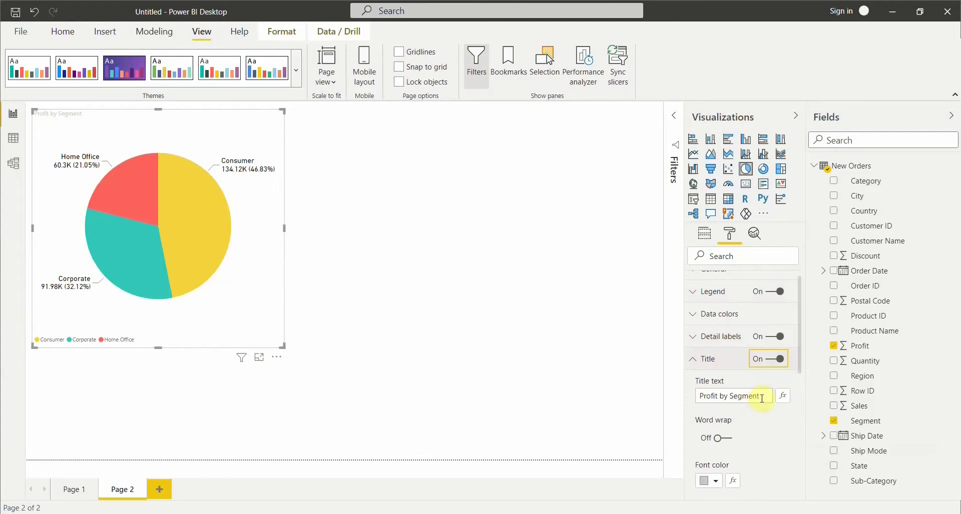
pyautogui.click(717, 481)
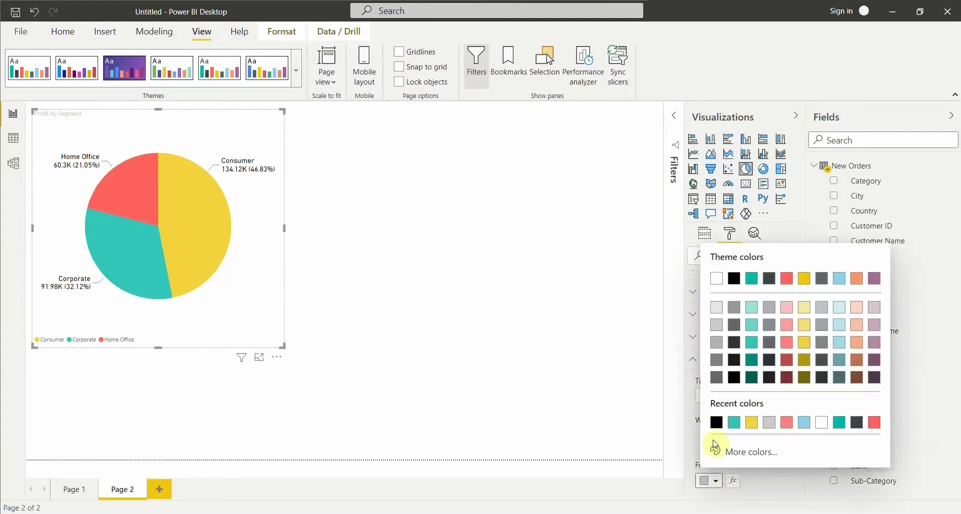
pyautogui.click(715, 422)
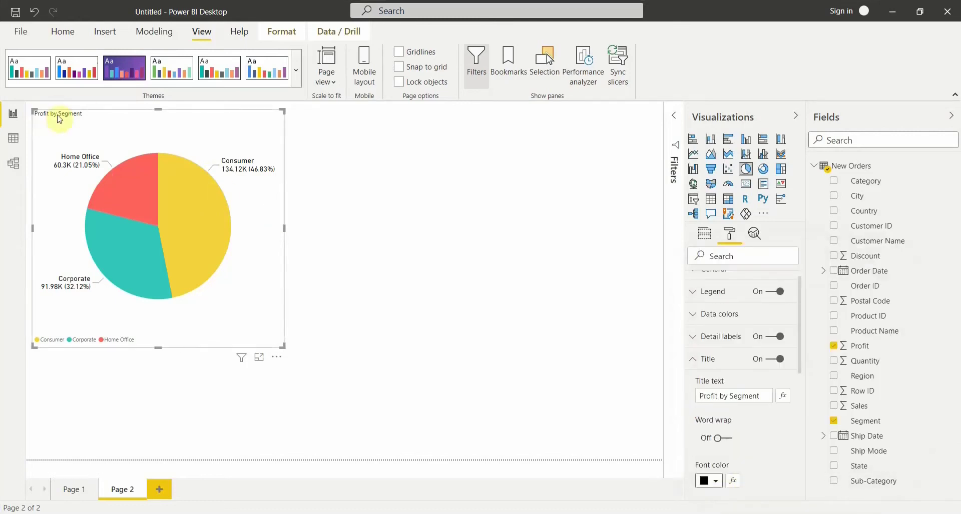
# - Raise the chart title's text size step by step to 15 pt
pyautogui.scroll(-5, 770, 421)
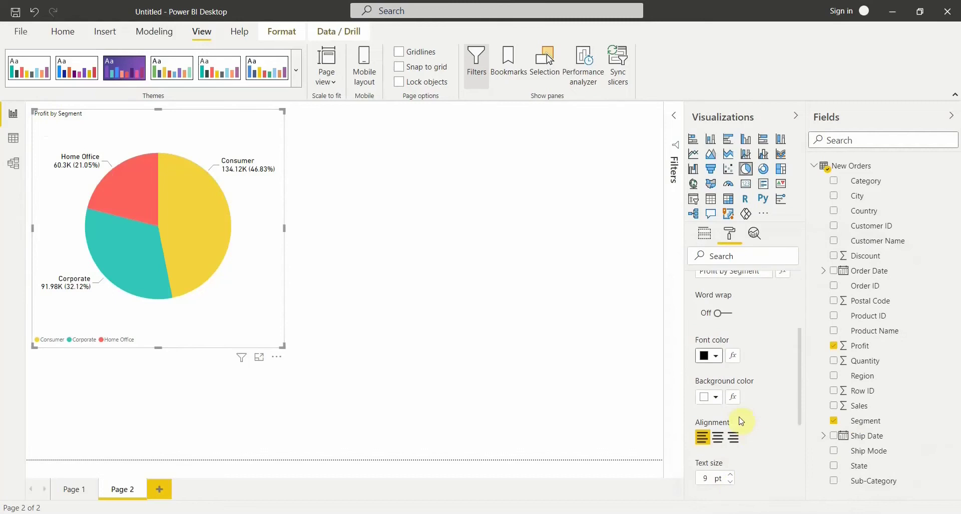
pyautogui.click(730, 475)
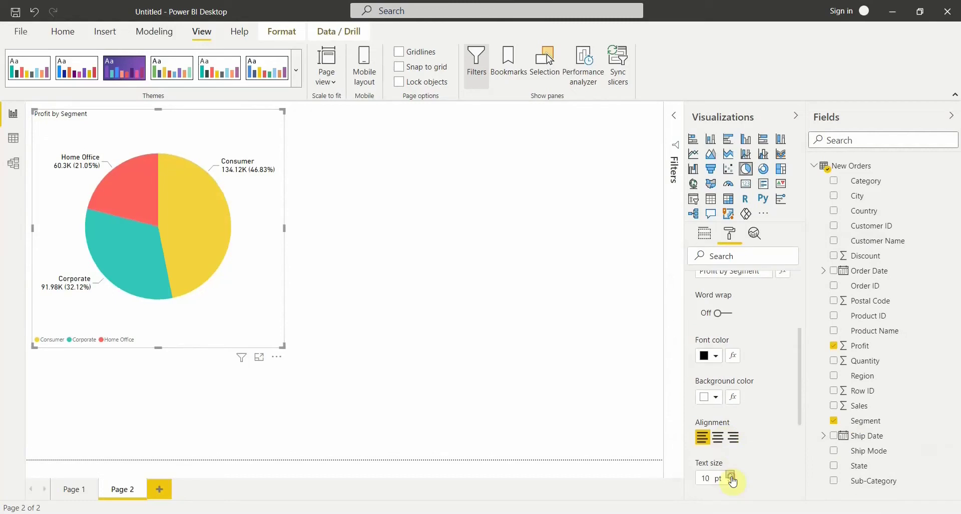
pyautogui.click(731, 476)
pyautogui.click(731, 476)
pyautogui.click(731, 476)
pyautogui.click(731, 476)
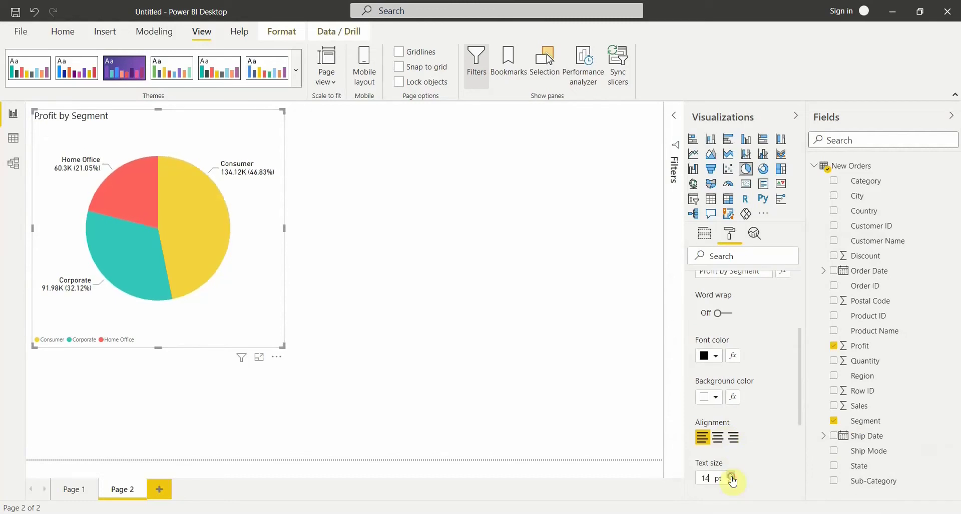
pyautogui.click(731, 475)
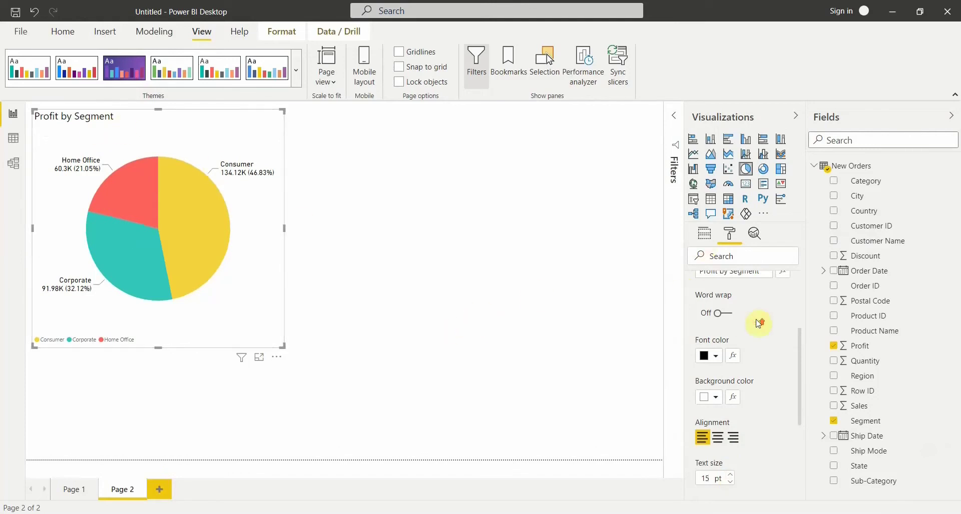
pyautogui.scroll(1, 759, 323)
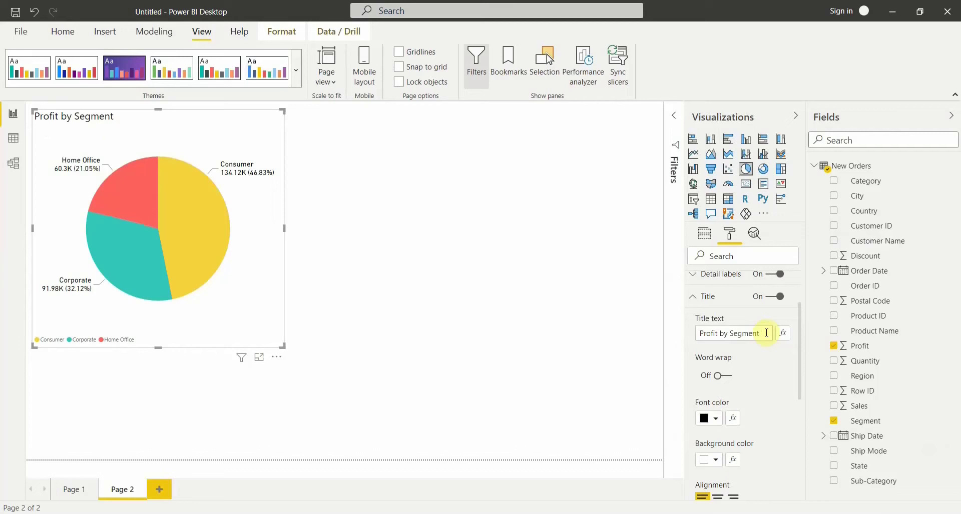
# - Replace the pie chart title with 'Segment' and center-align it above the chart
pyautogui.tripleClick(766, 333)
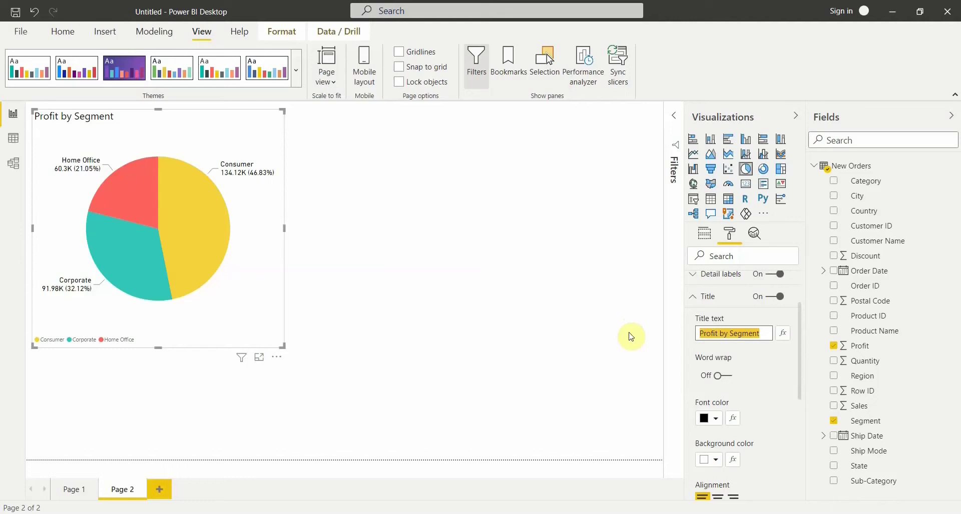
pyautogui.write('S')
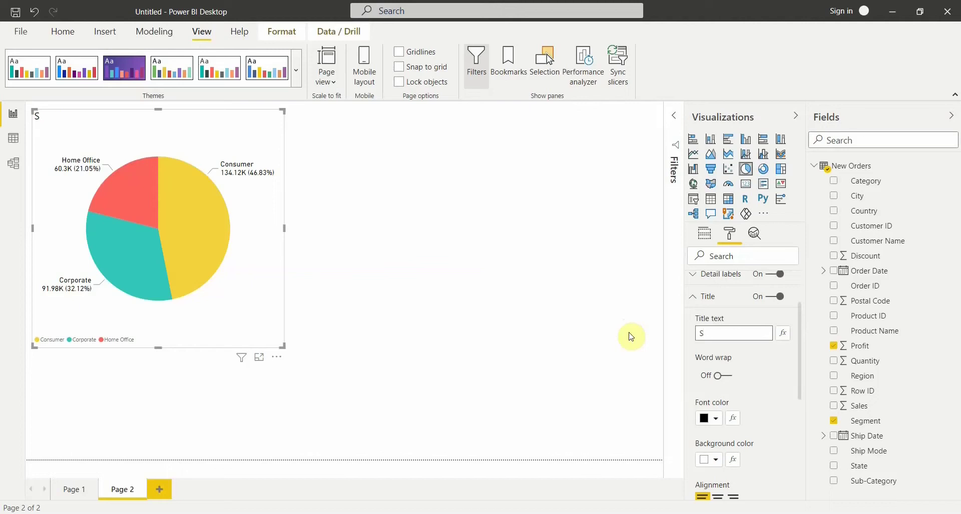
pyautogui.write('egment')
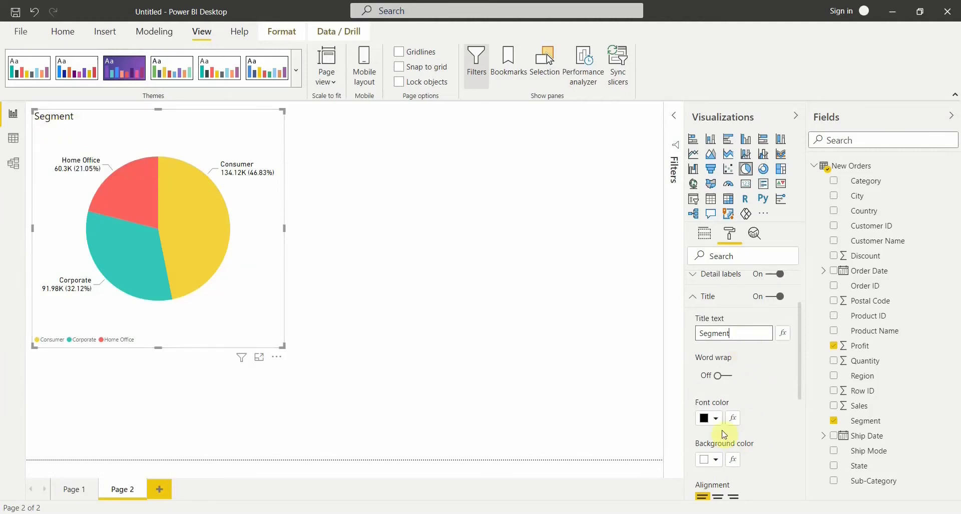
pyautogui.scroll(-2, 722, 431)
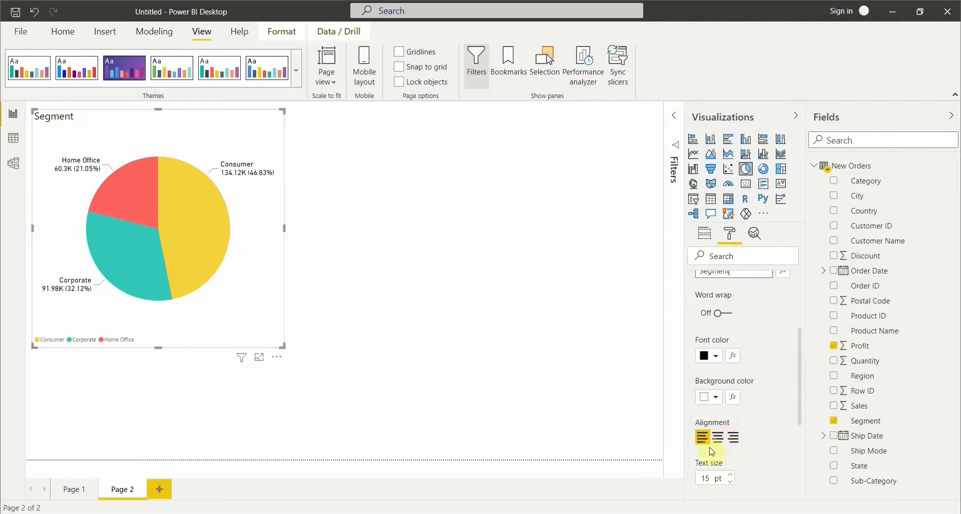
pyautogui.click(717, 438)
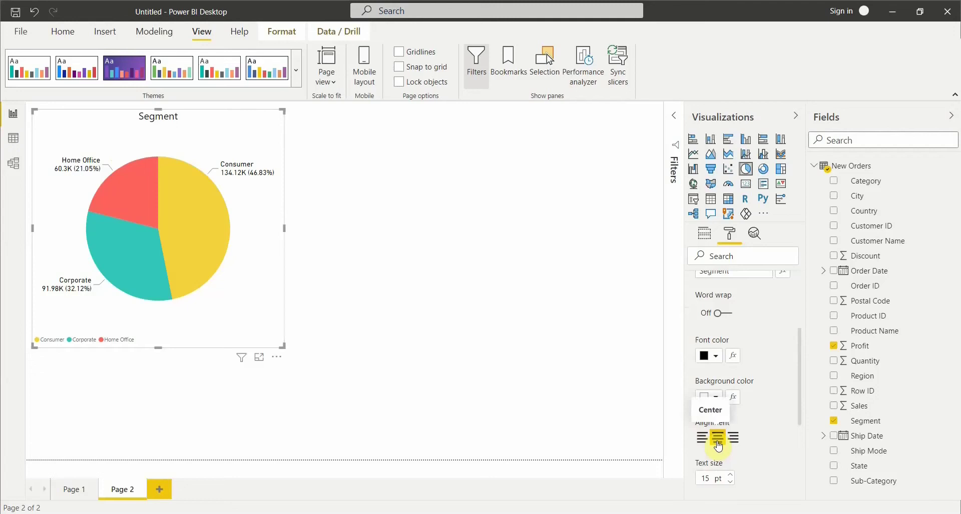
pyautogui.click(732, 441)
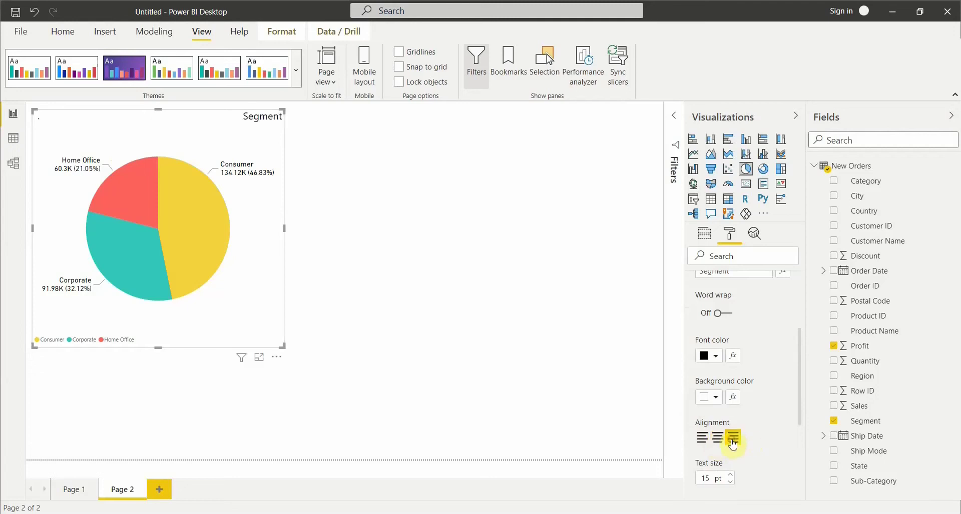
pyautogui.click(714, 439)
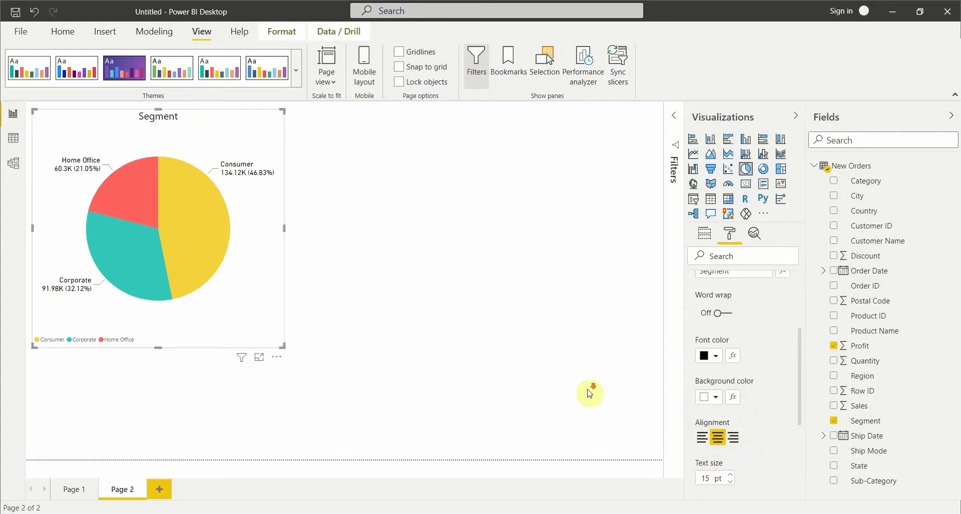
# - Switch on the pie chart background and fill it light yellow
pyautogui.scroll(-3, 726, 447)
pyautogui.scroll(-3, 727, 447)
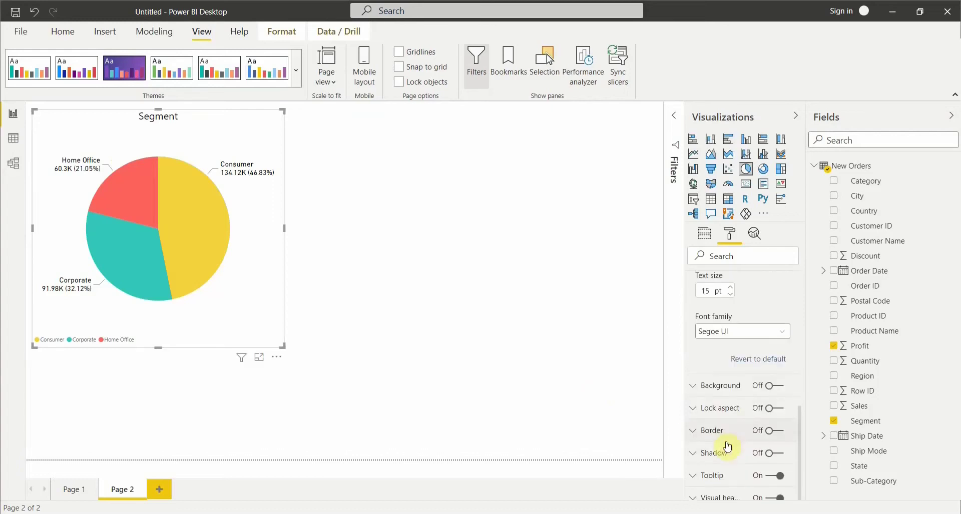
pyautogui.click(724, 386)
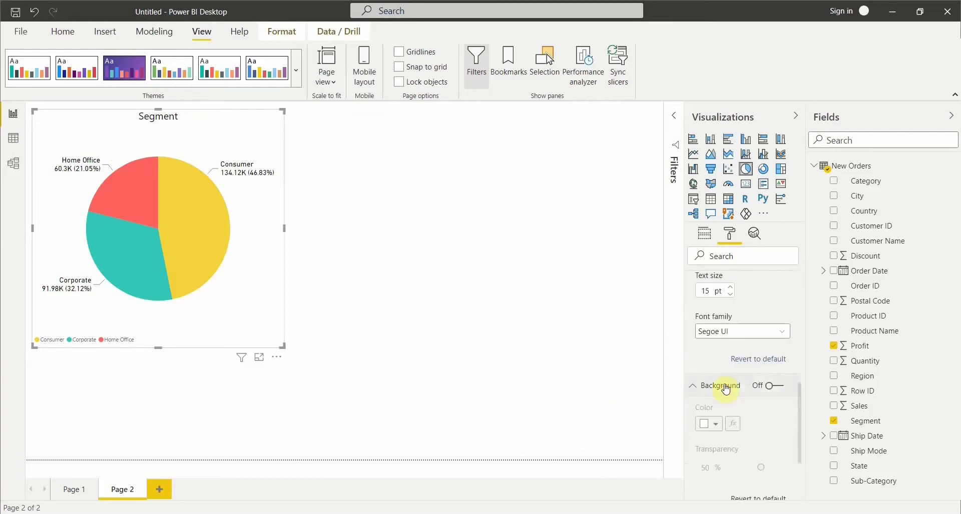
pyautogui.click(777, 387)
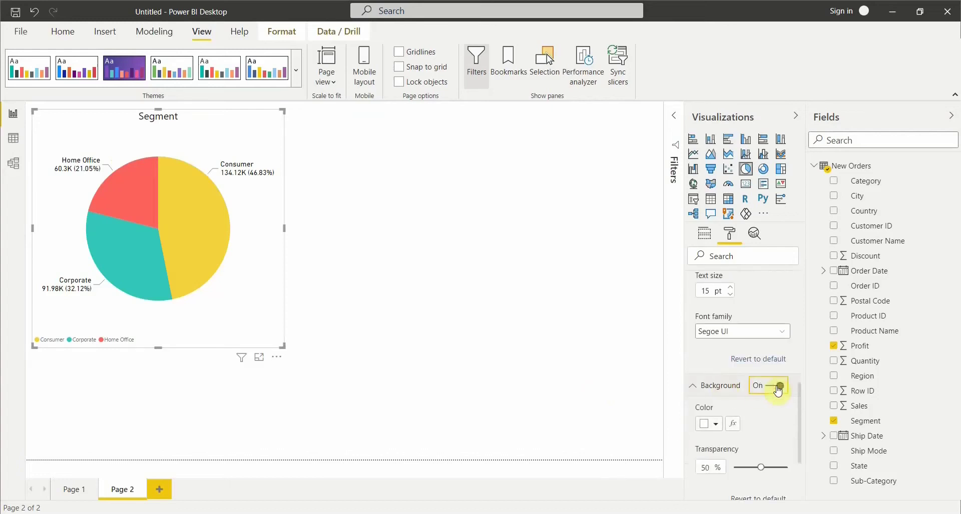
pyautogui.click(716, 424)
pyautogui.click(715, 366)
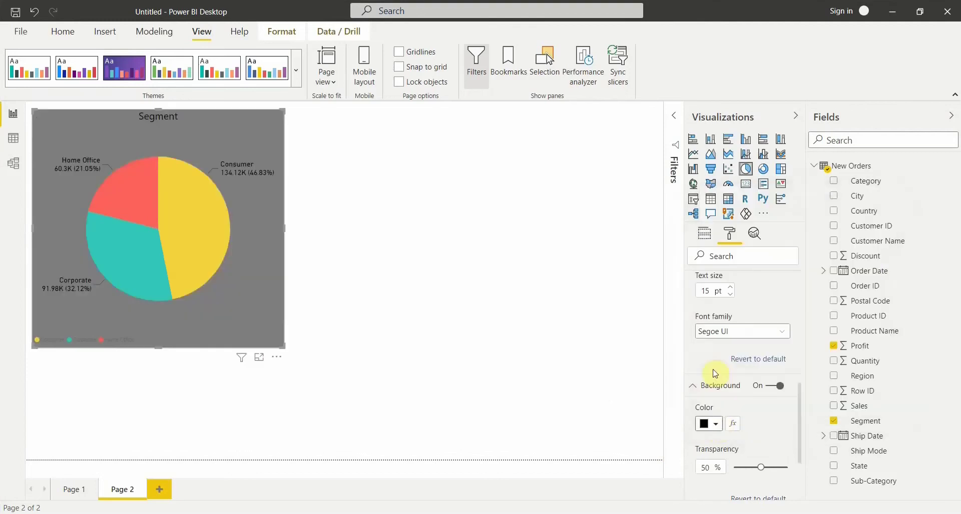
pyautogui.click(716, 425)
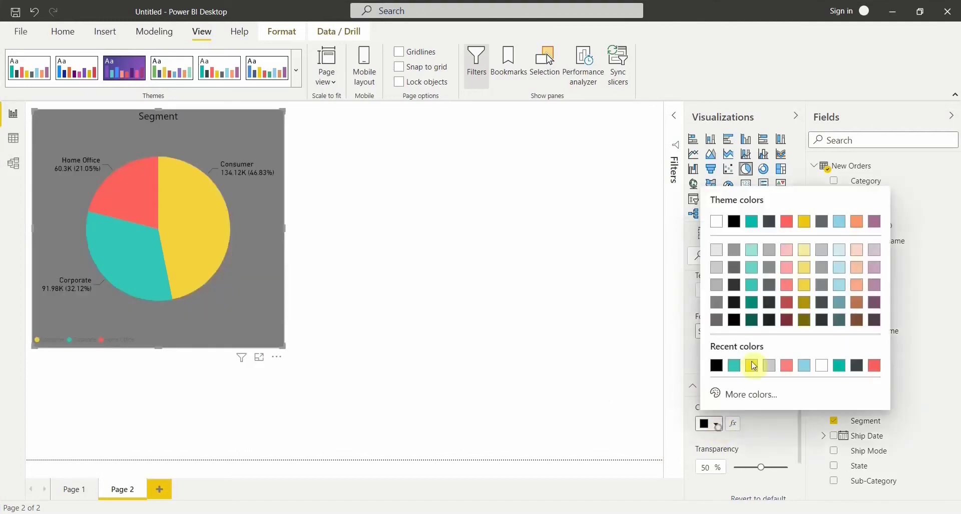
pyautogui.click(805, 250)
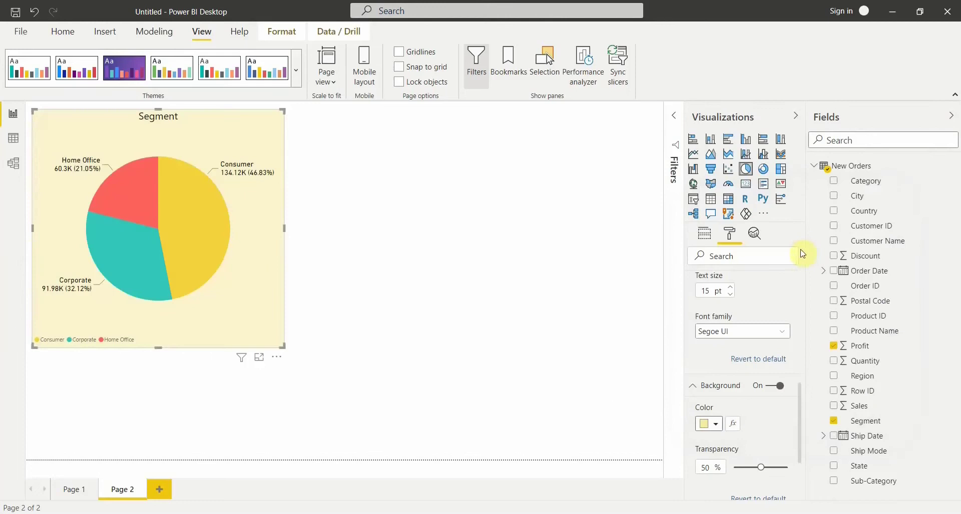
pyautogui.scroll(-3, 765, 420)
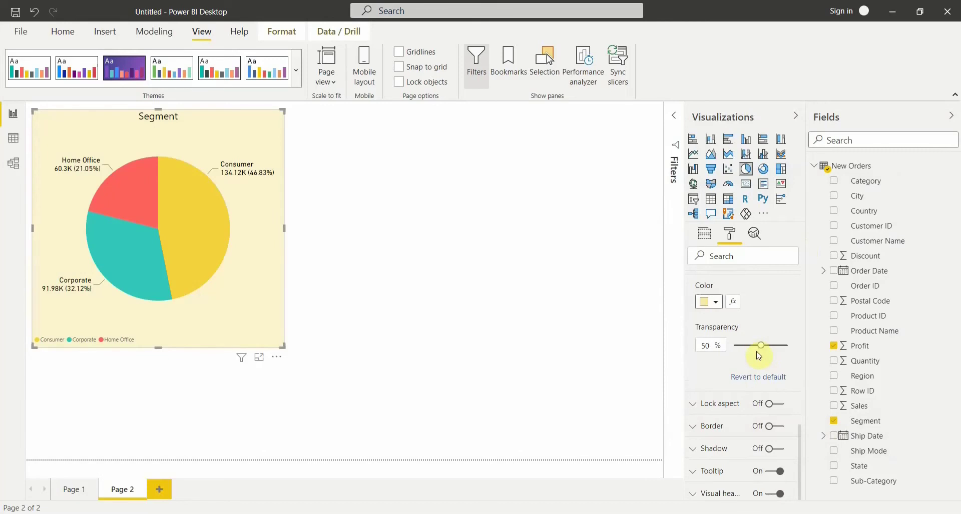
# - Turn on the pie chart's border
pyautogui.click(717, 427)
pyautogui.scroll(-2, 756, 430)
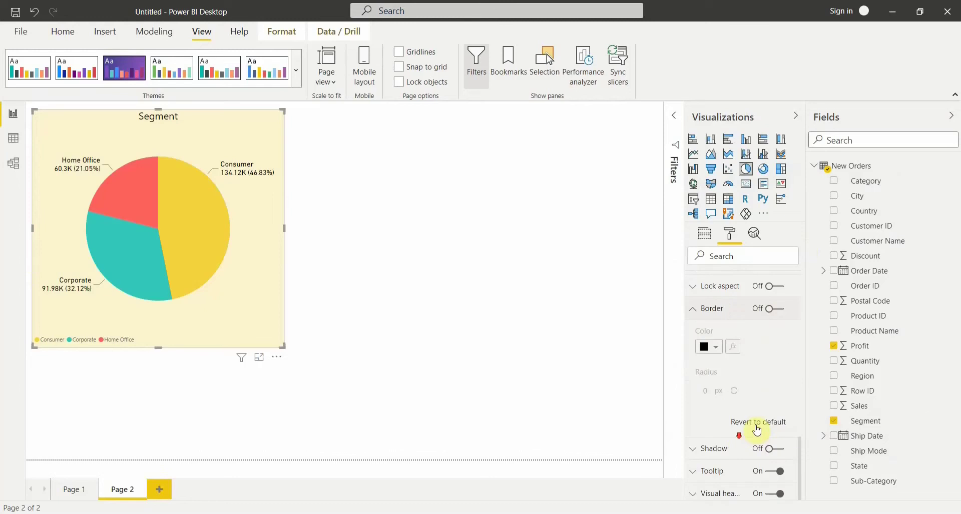
pyautogui.click(775, 311)
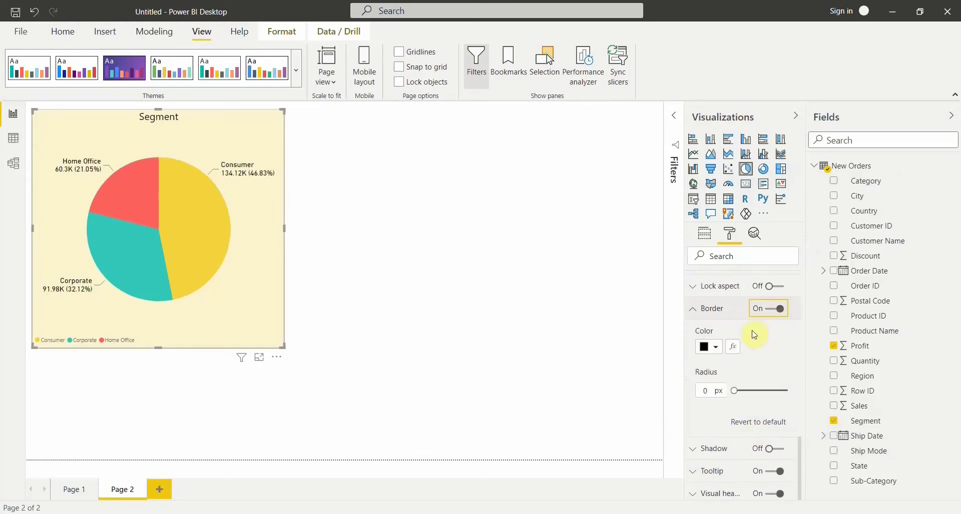
pyautogui.click(712, 346)
pyautogui.click(436, 303)
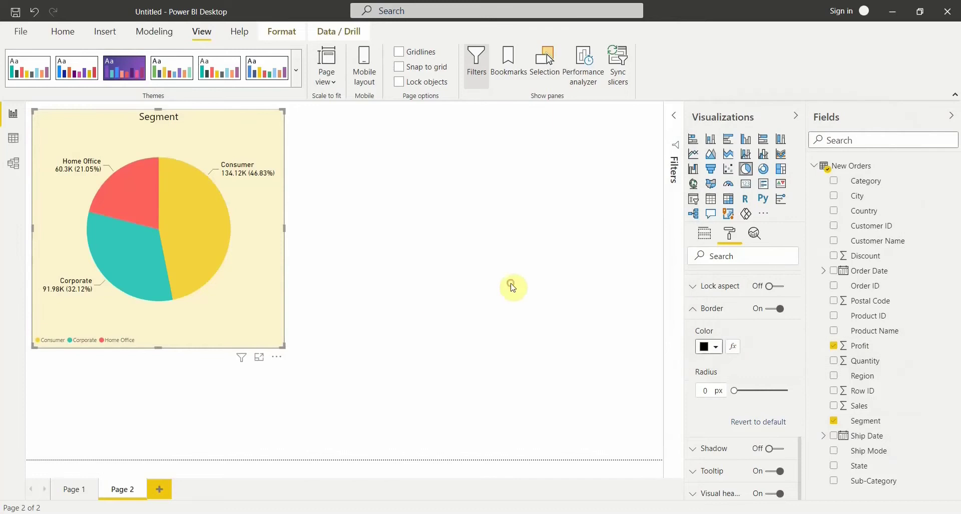
pyautogui.click(501, 287)
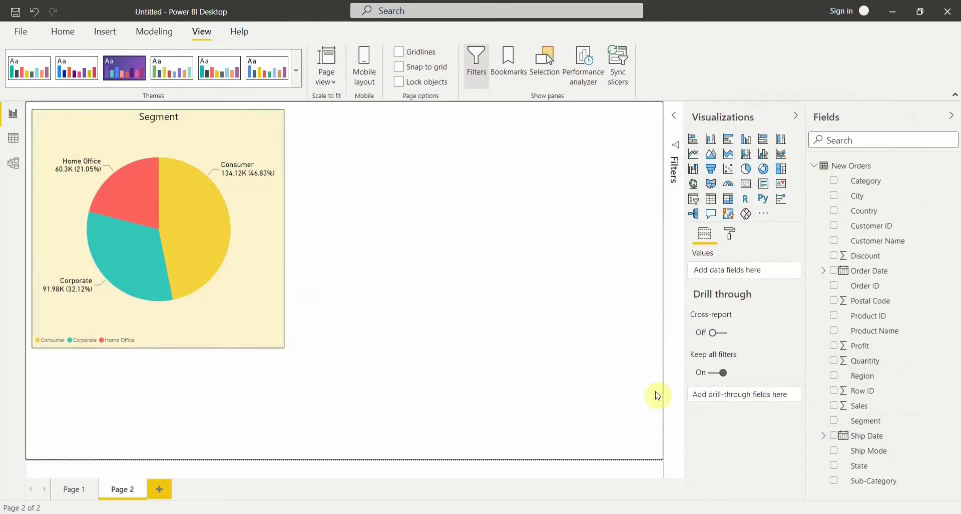
# - Color the pie chart border dark teal and round its corners to a 5 px radius
pyautogui.click(282, 167)
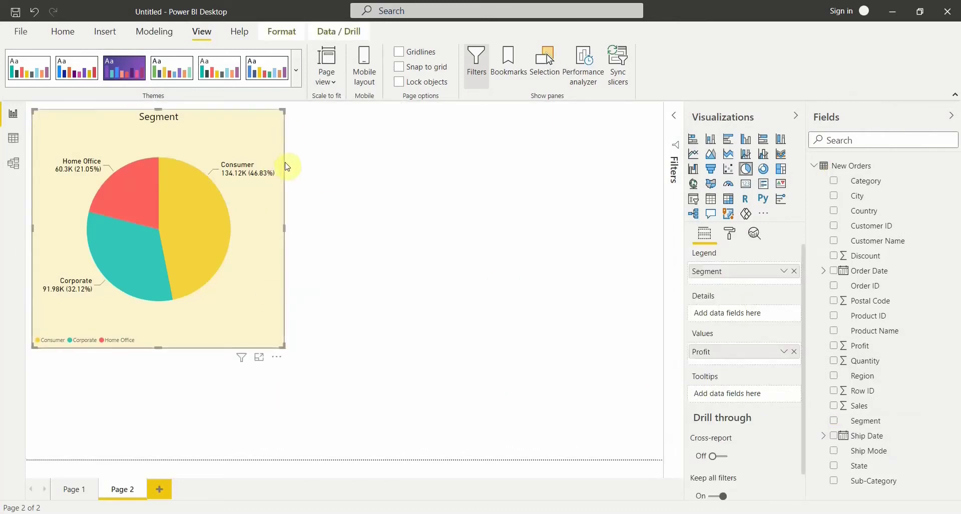
pyautogui.click(729, 234)
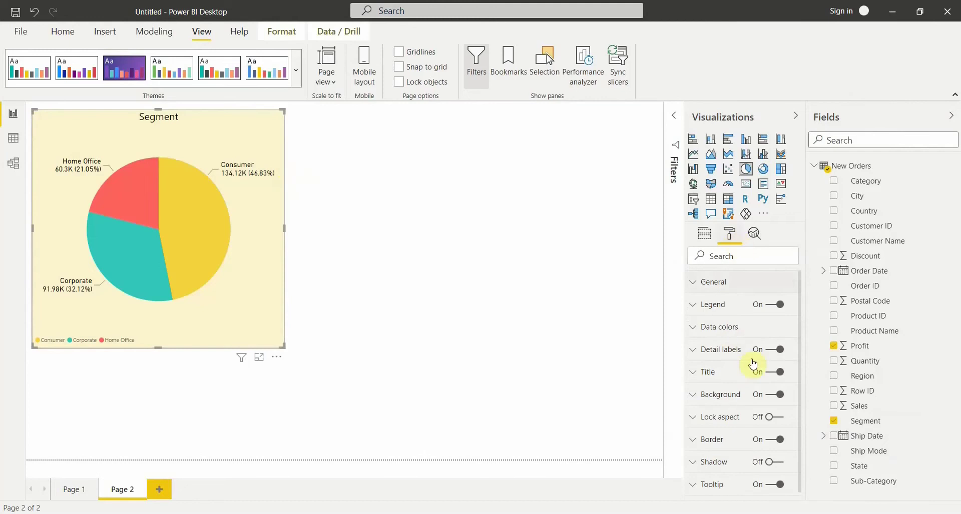
pyautogui.scroll(-1, 728, 415)
pyautogui.click(721, 423)
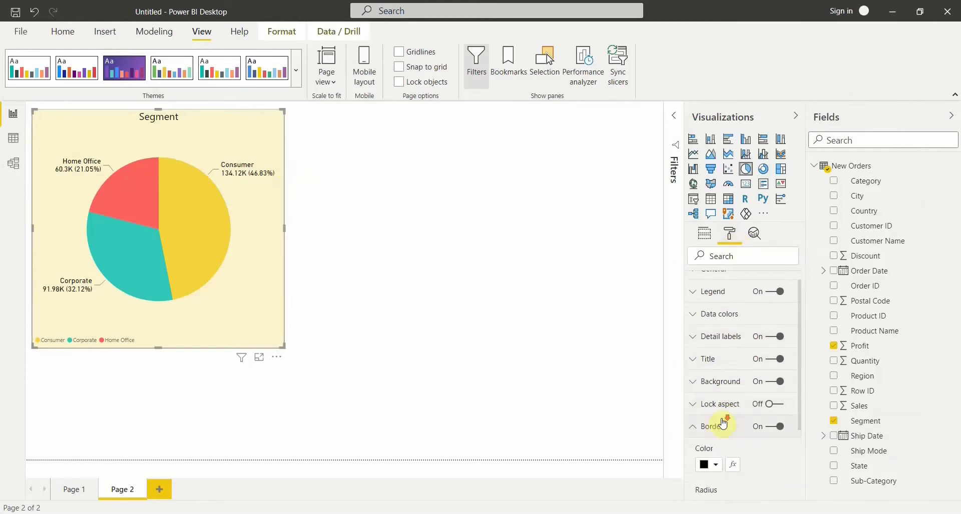
pyautogui.click(707, 421)
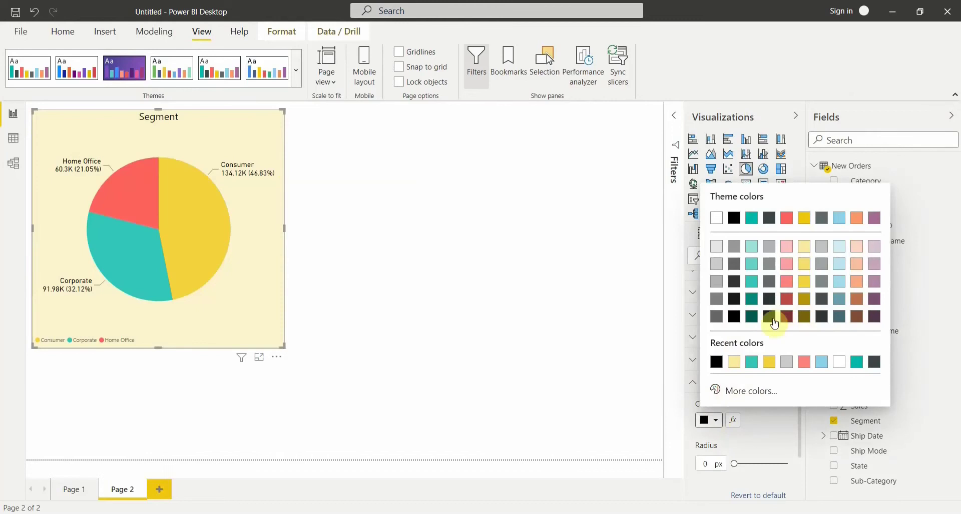
pyautogui.click(753, 320)
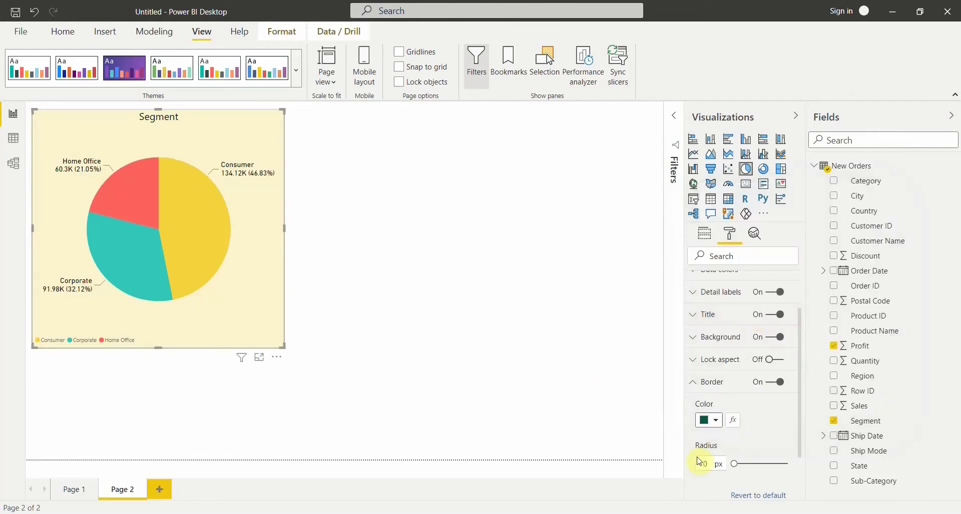
pyautogui.click(713, 463)
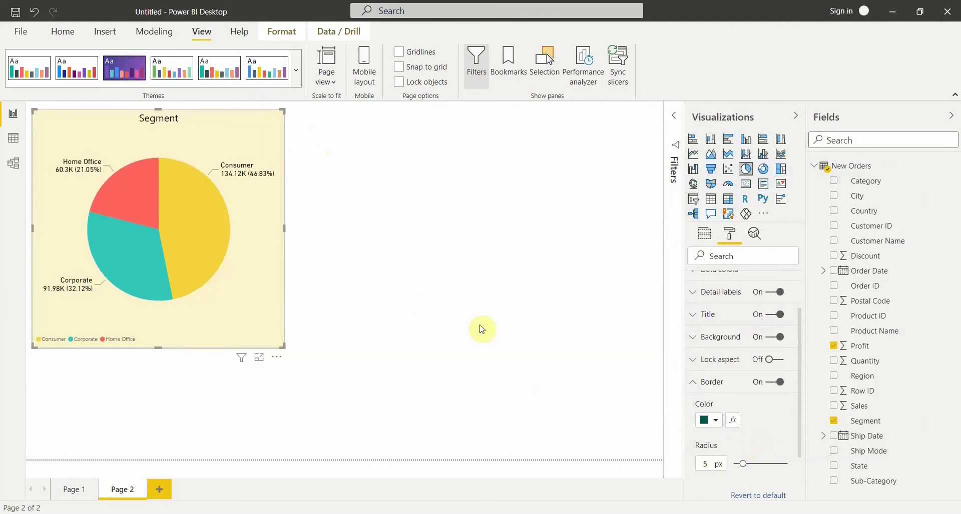
pyautogui.click(311, 161)
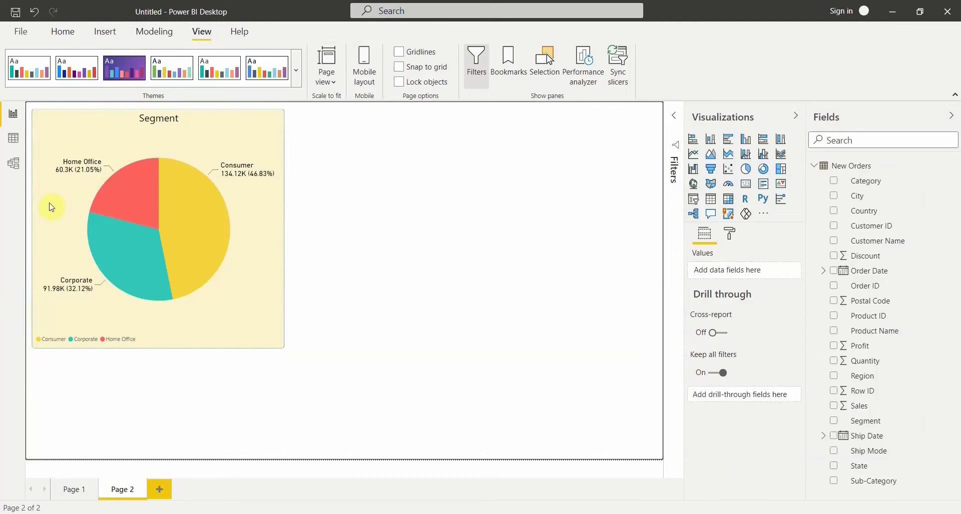
# - Resize the Segment pie chart up and left to a smaller footprint
pyautogui.click(286, 215)
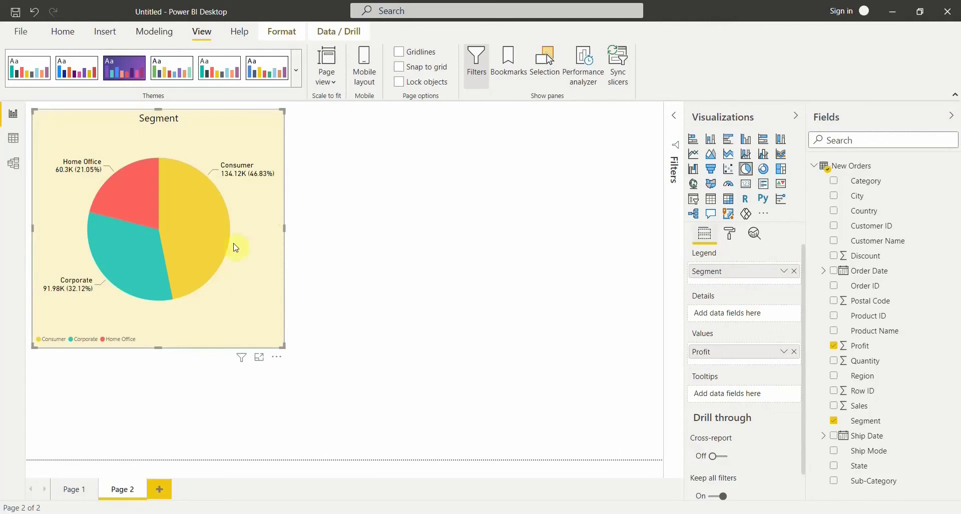
pyautogui.click(735, 239)
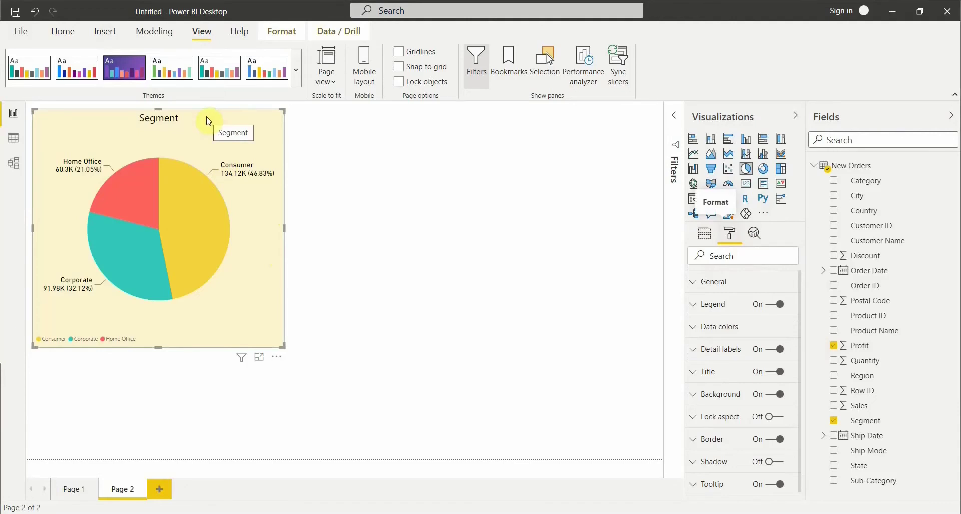
pyautogui.moveTo(284, 347); pyautogui.dragTo(245, 297)
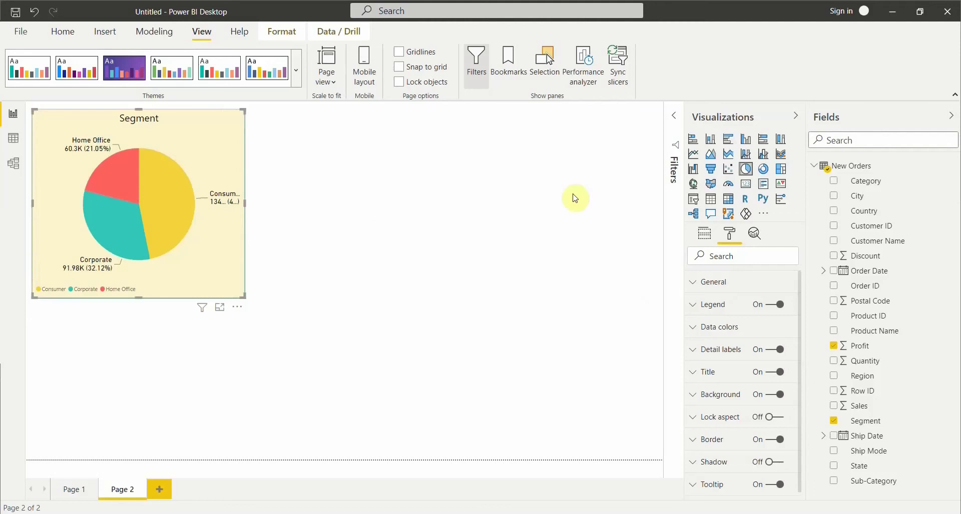
# - Try the Segment chart as a donut and settle on a full pie chart
pyautogui.click(766, 170)
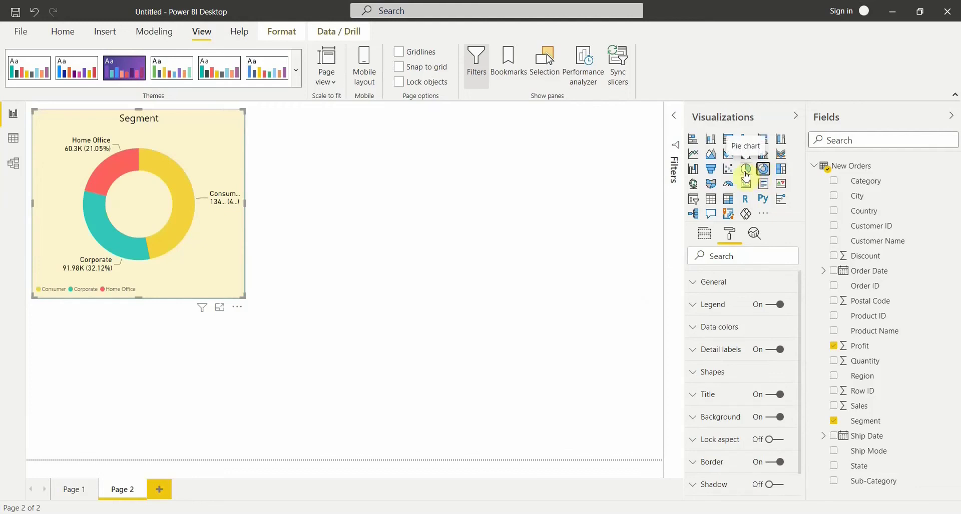
pyautogui.click(745, 174)
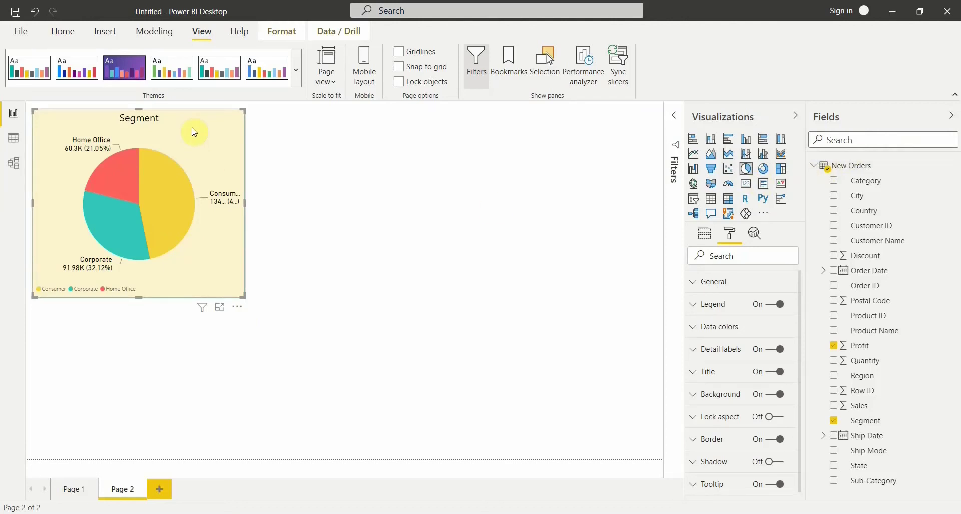
pyautogui.click(763, 170)
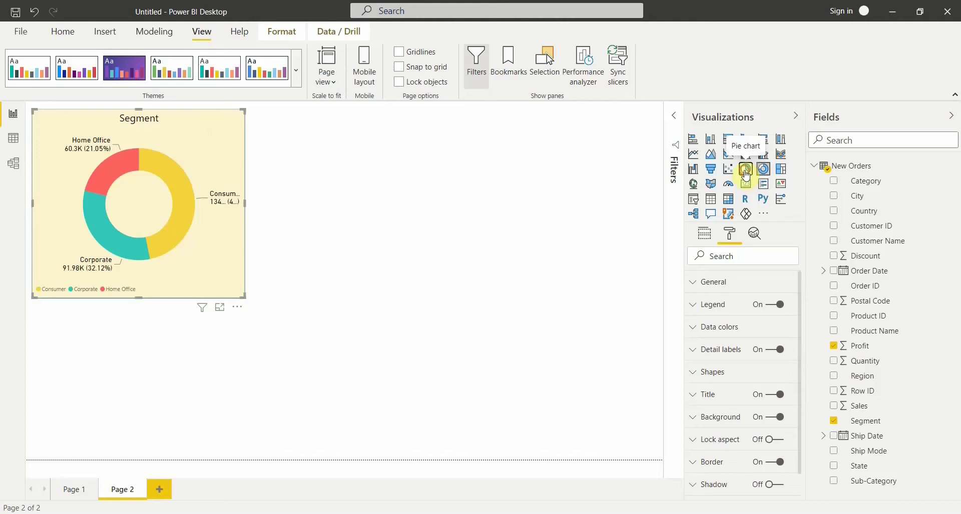
pyautogui.click(749, 174)
pyautogui.click(763, 171)
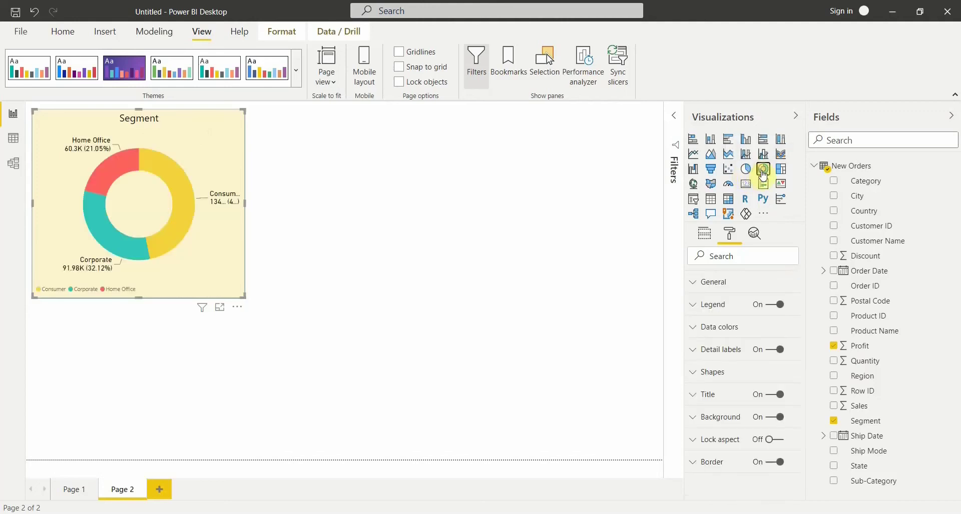
pyautogui.click(746, 170)
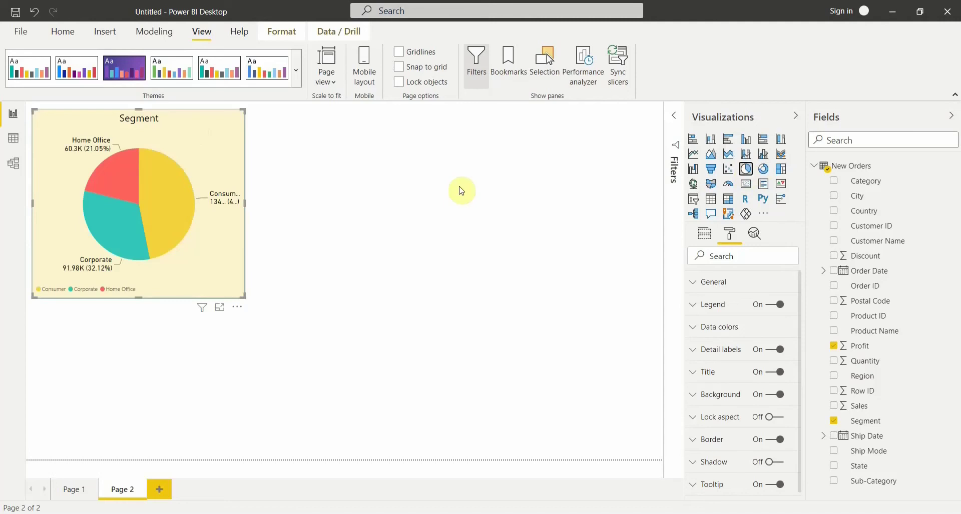
pyautogui.click(521, 175)
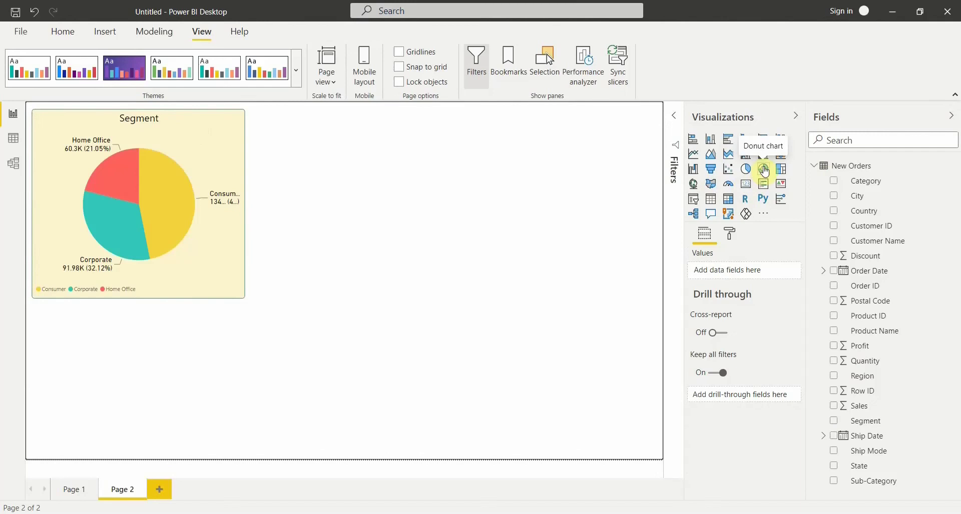
# - Place a donut chart right of the pie, with Category as legend, Sales as values, top-aligned
pyautogui.click(764, 171)
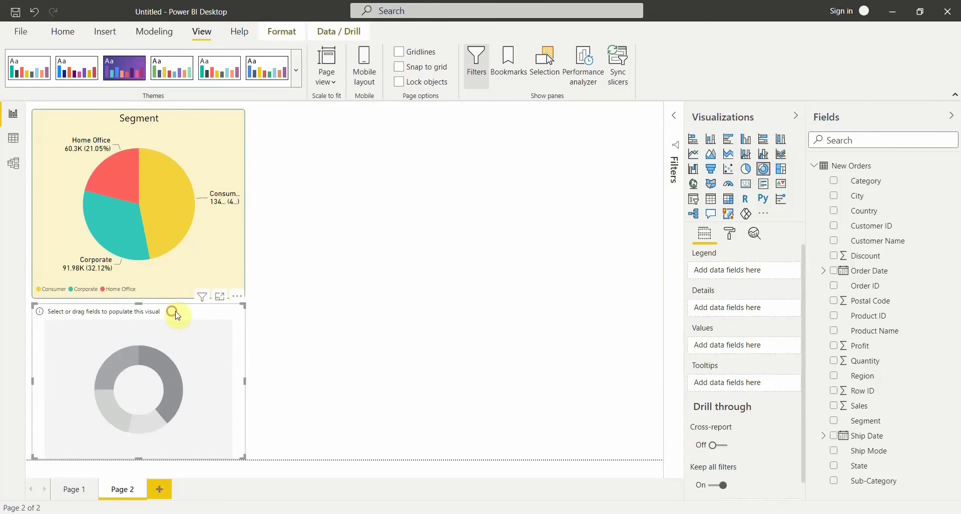
pyautogui.moveTo(172, 313); pyautogui.dragTo(509, 123)
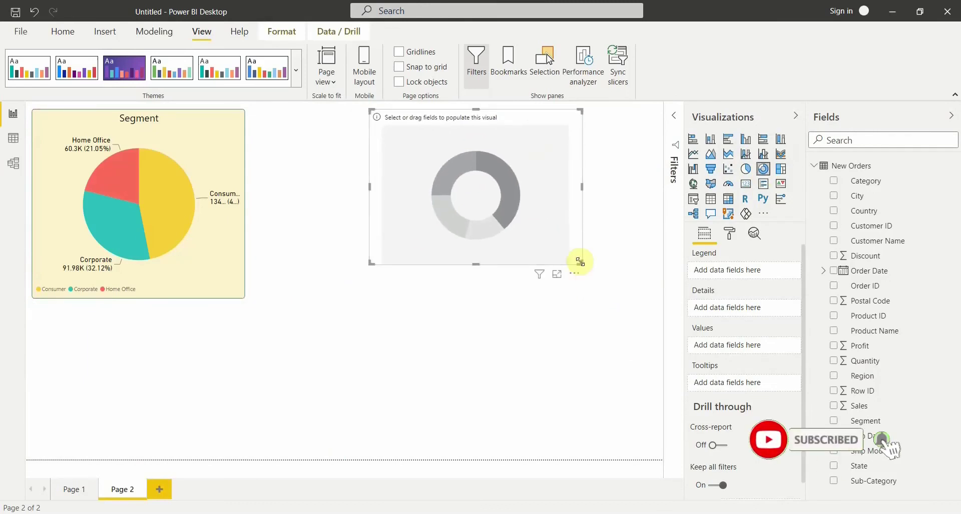
pyautogui.moveTo(579, 261); pyautogui.dragTo(601, 298)
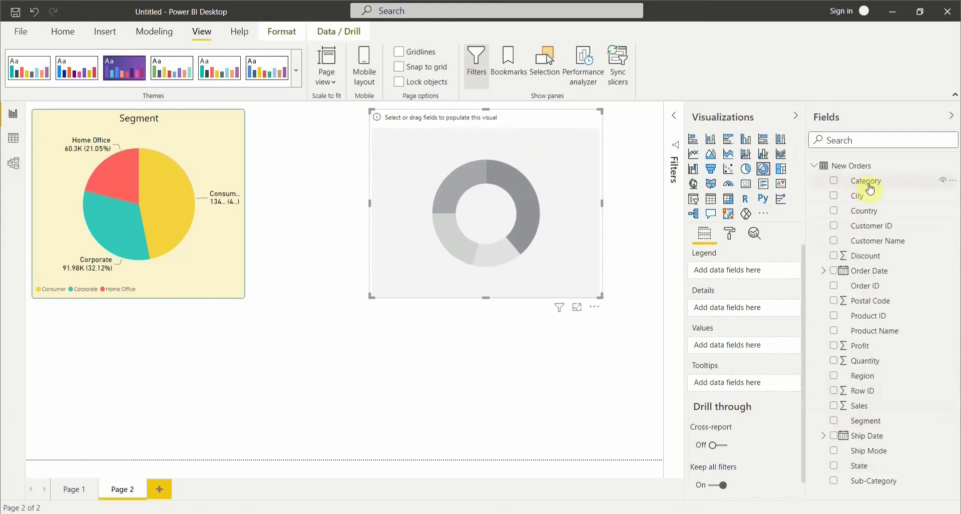
pyautogui.moveTo(868, 183); pyautogui.dragTo(468, 211)
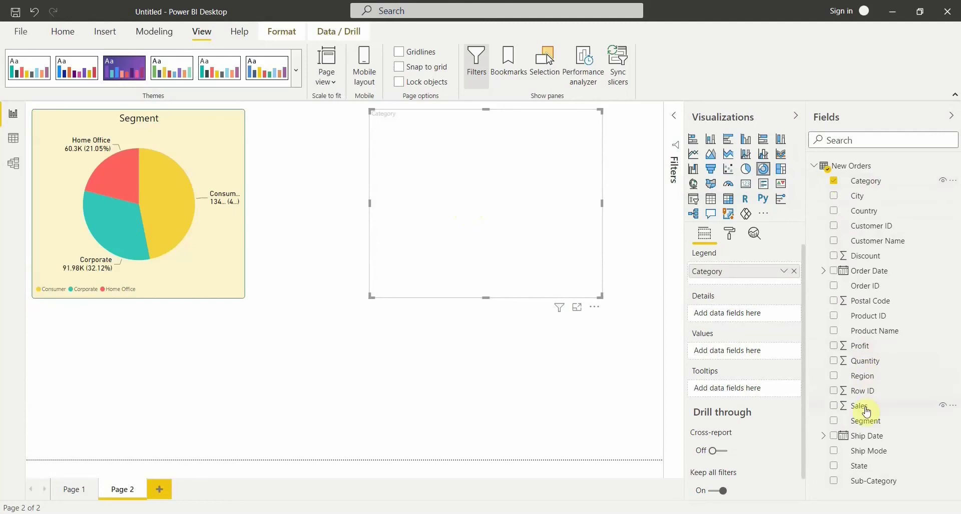
pyautogui.moveTo(865, 411); pyautogui.dragTo(468, 211)
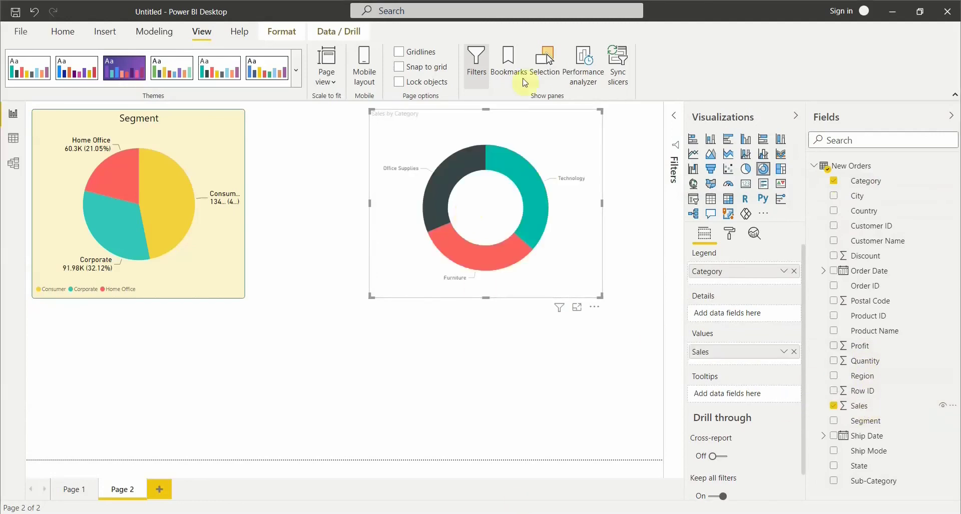
pyautogui.moveTo(499, 119); pyautogui.dragTo(489, 120)
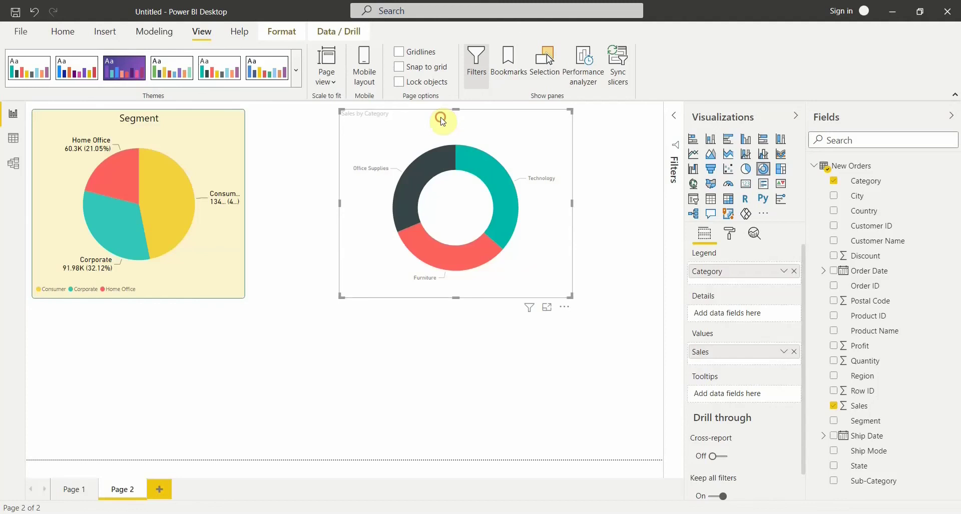
# - Turn on the donut's legend and show all detail labels in black, in Thousands units
pyautogui.click(729, 234)
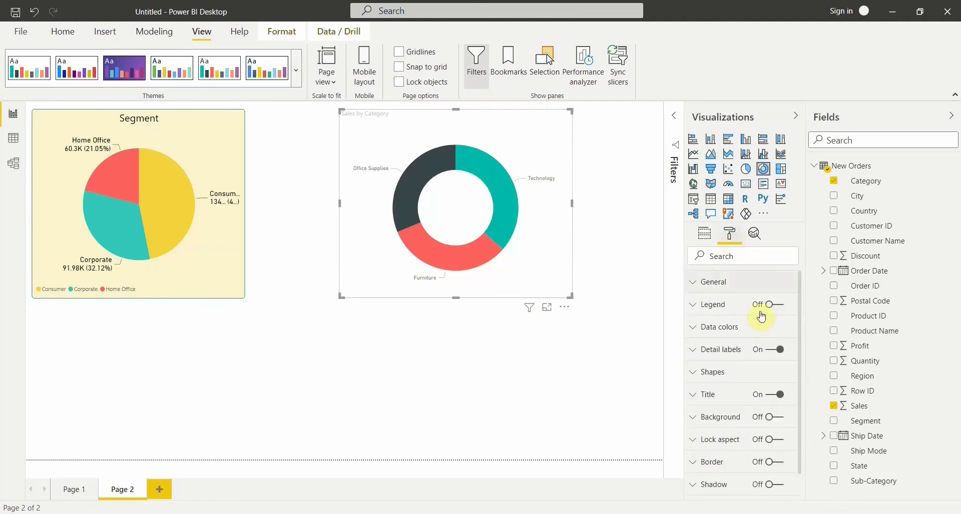
pyautogui.click(768, 305)
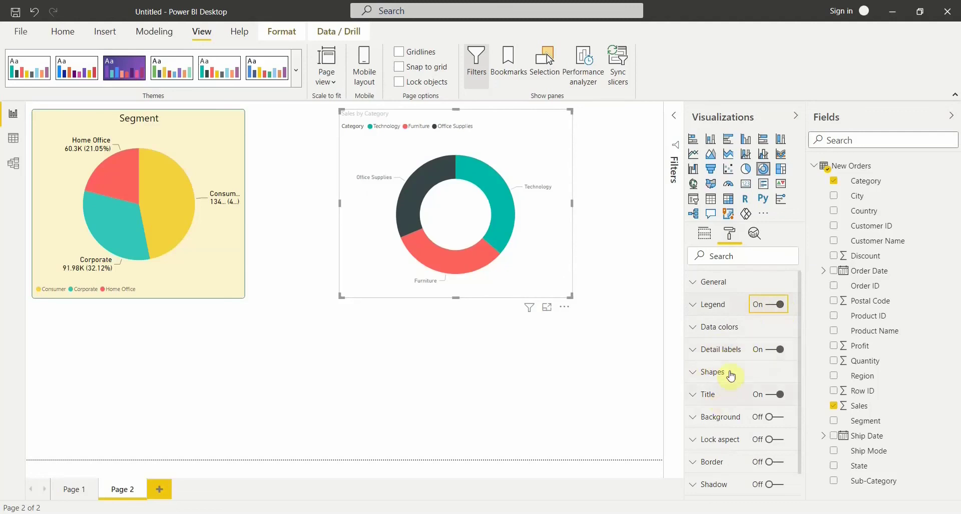
pyautogui.click(736, 354)
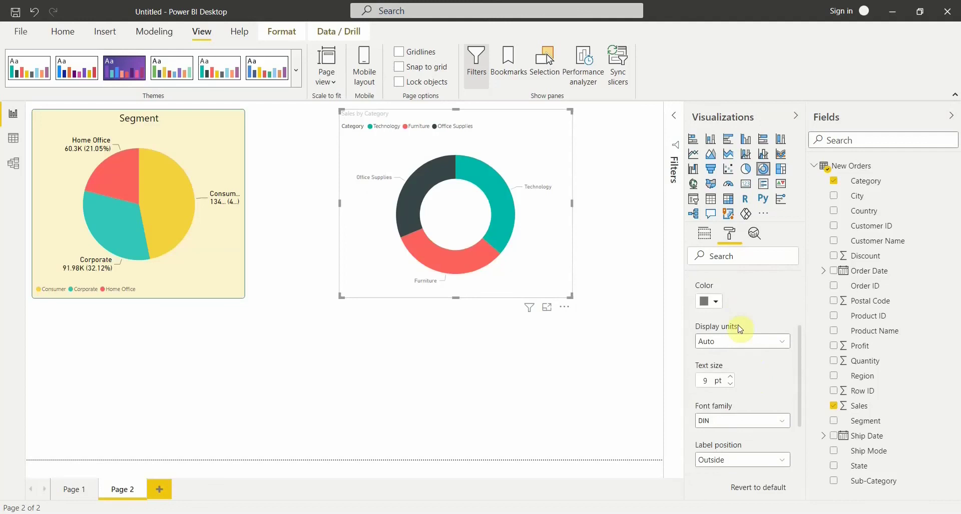
pyautogui.scroll(2, 740, 328)
pyautogui.click(739, 323)
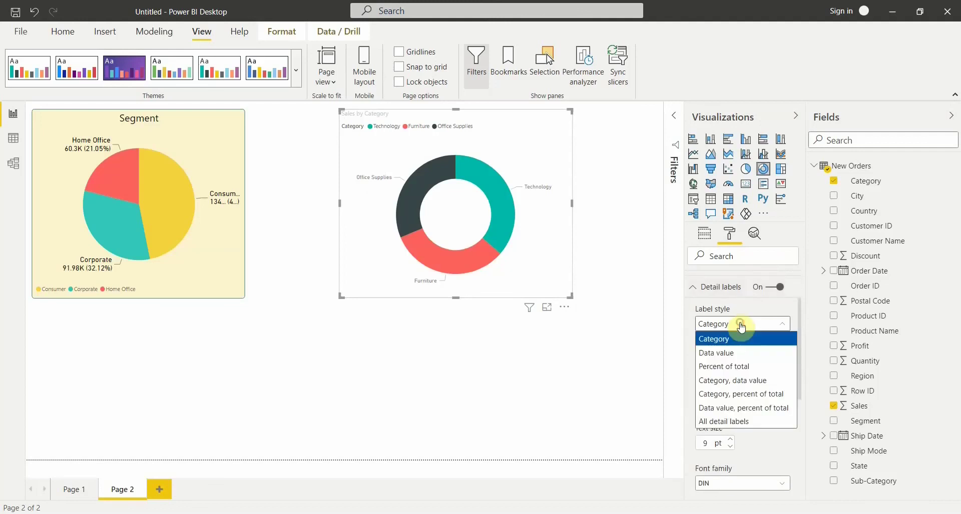
pyautogui.click(732, 423)
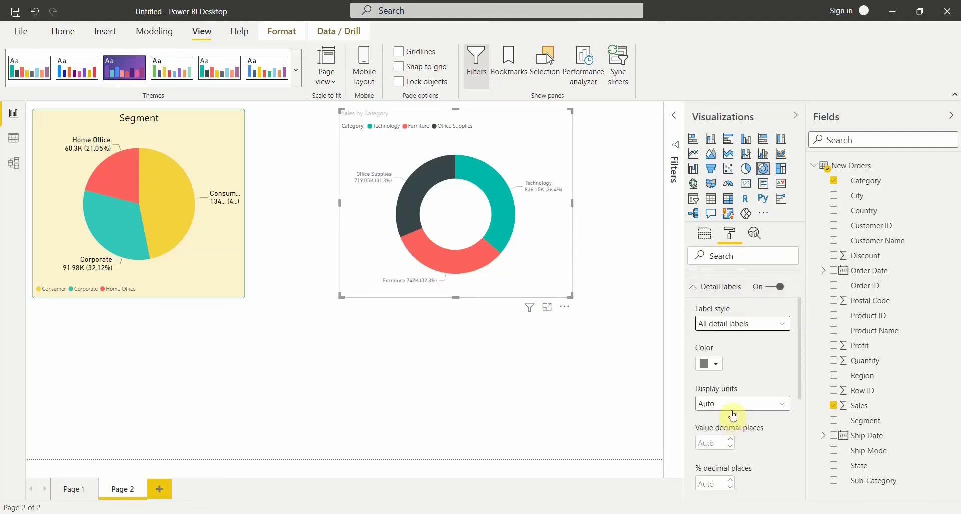
pyautogui.click(716, 364)
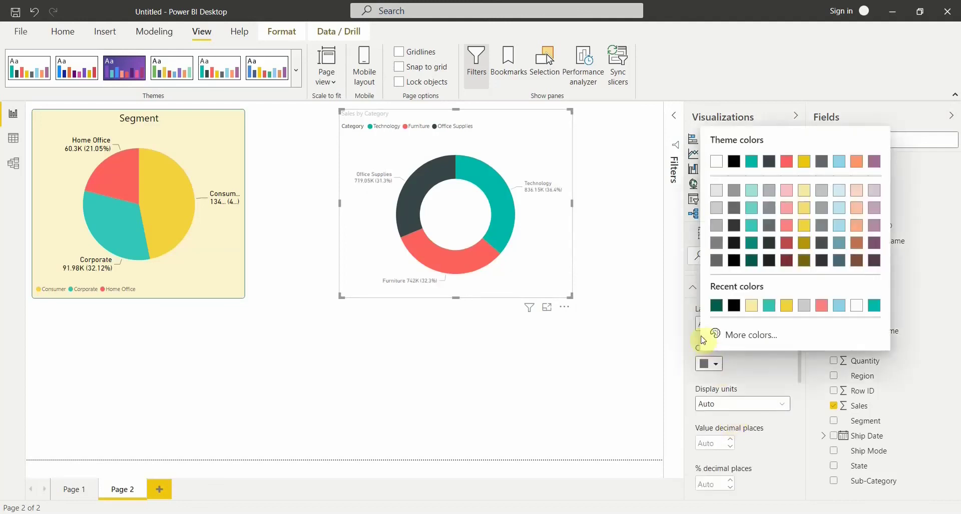
pyautogui.click(733, 306)
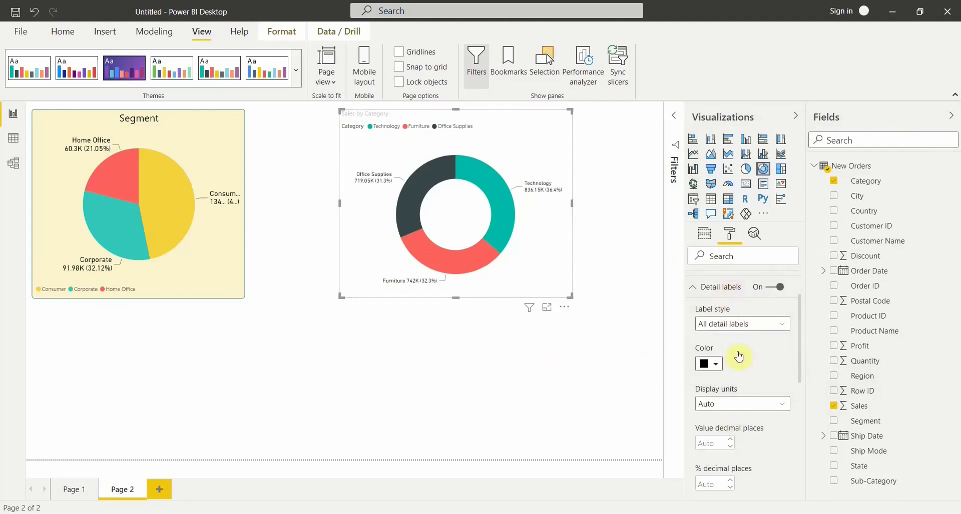
pyautogui.click(732, 406)
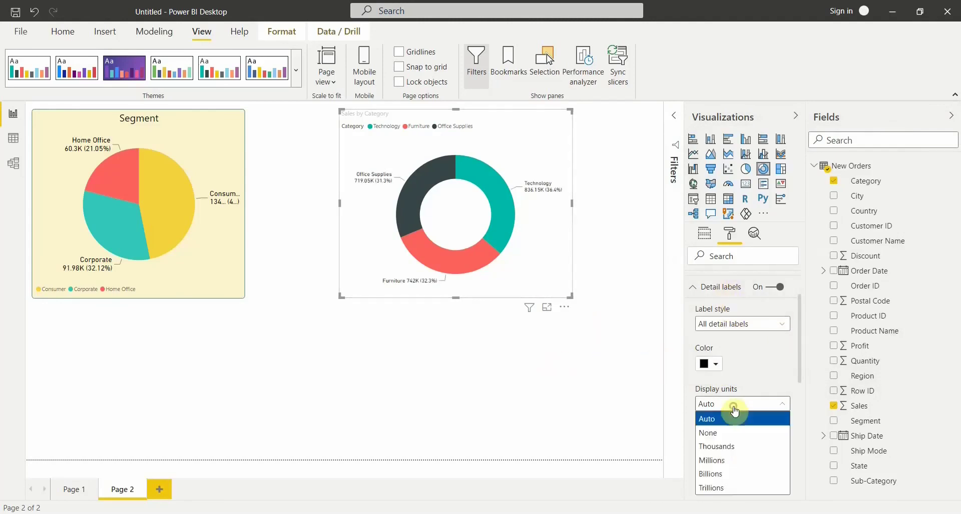
pyautogui.click(729, 447)
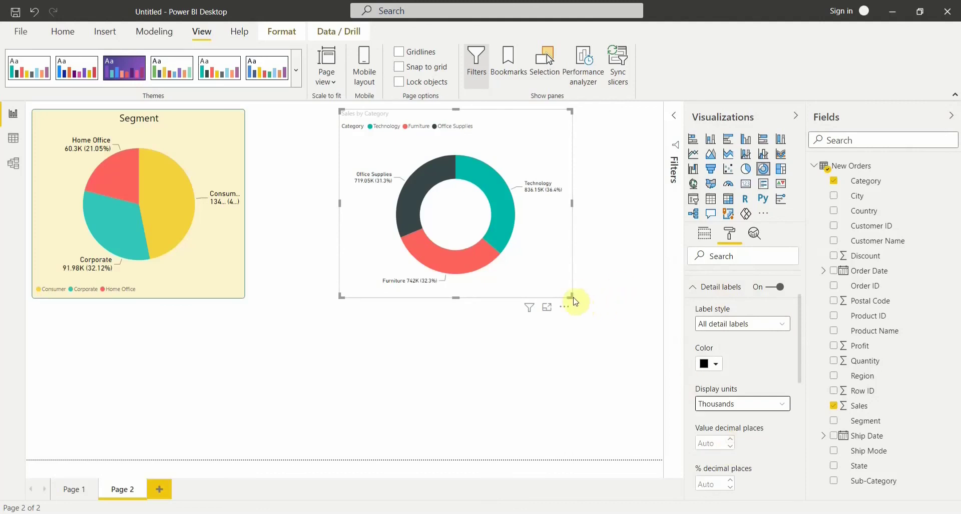
# - Enlarge the donut chart and make its title text black
pyautogui.moveTo(570, 298); pyautogui.dragTo(628, 417)
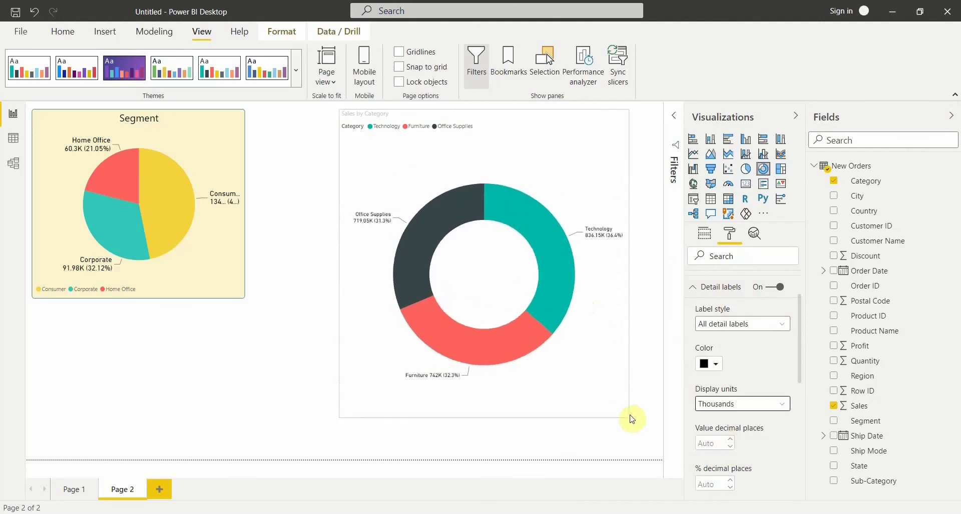
pyautogui.click(716, 287)
pyautogui.click(723, 358)
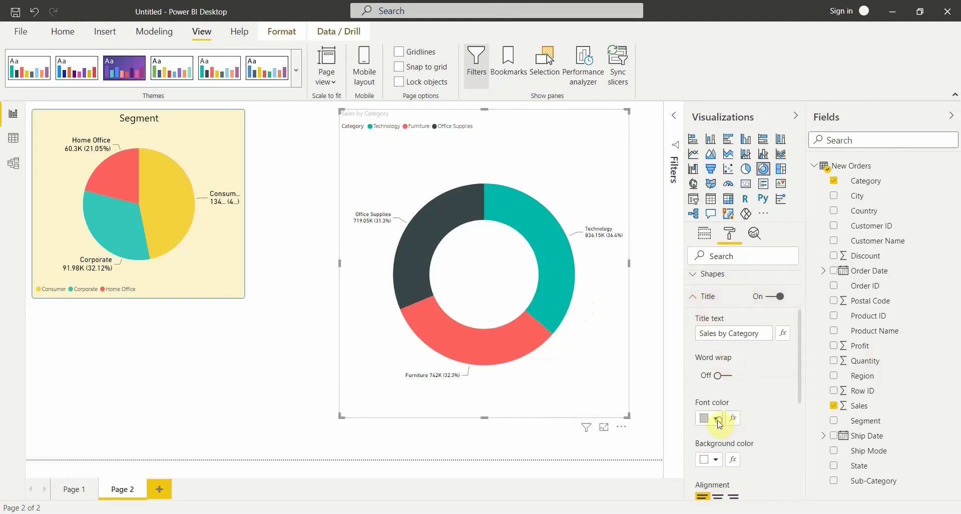
pyautogui.click(718, 419)
pyautogui.click(715, 362)
# - Center the Sales by Category title and raise its text size to 15 pt
pyautogui.scroll(-1, 751, 416)
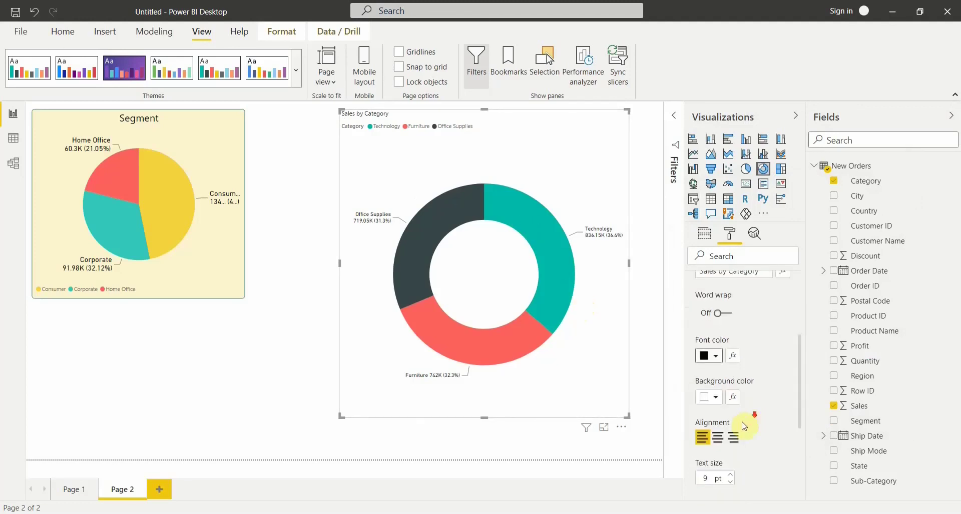
pyautogui.click(719, 439)
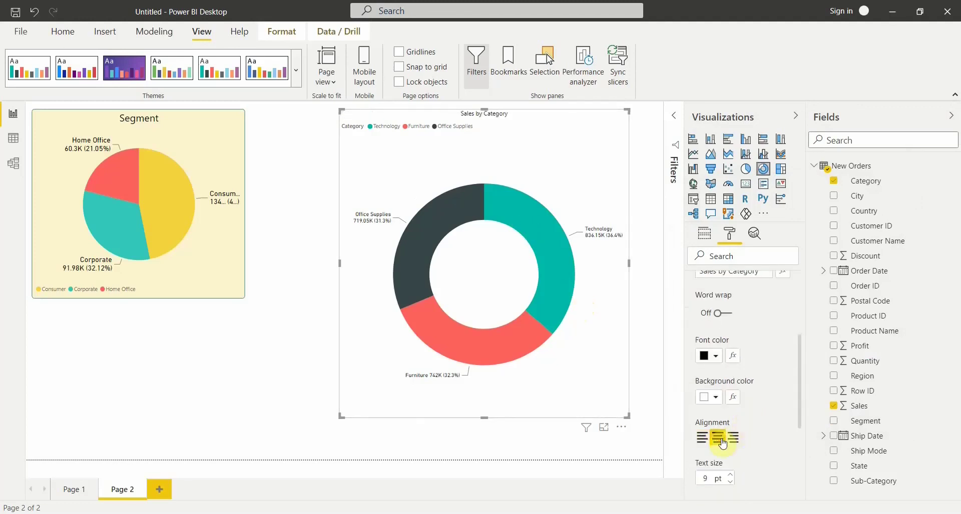
pyautogui.click(730, 476)
pyautogui.click(730, 475)
pyautogui.click(730, 476)
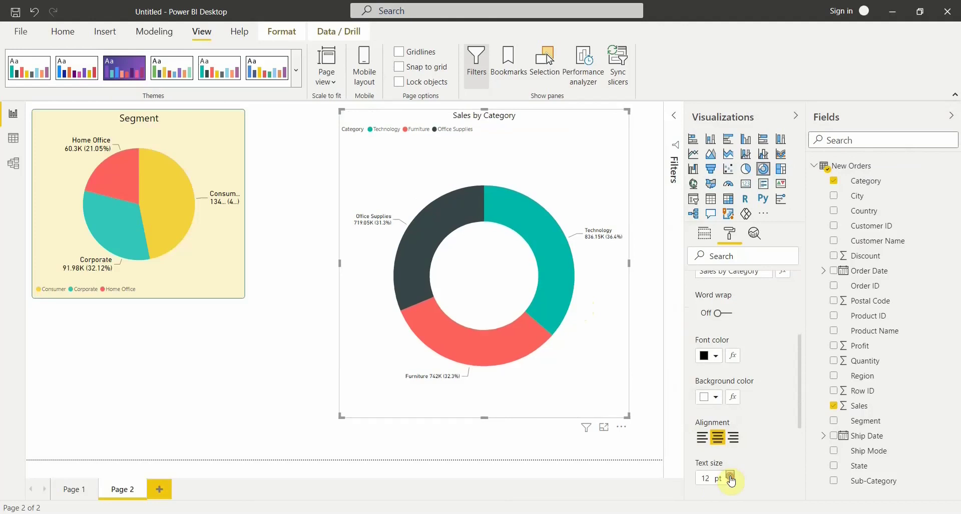
pyautogui.click(730, 475)
pyautogui.click(730, 476)
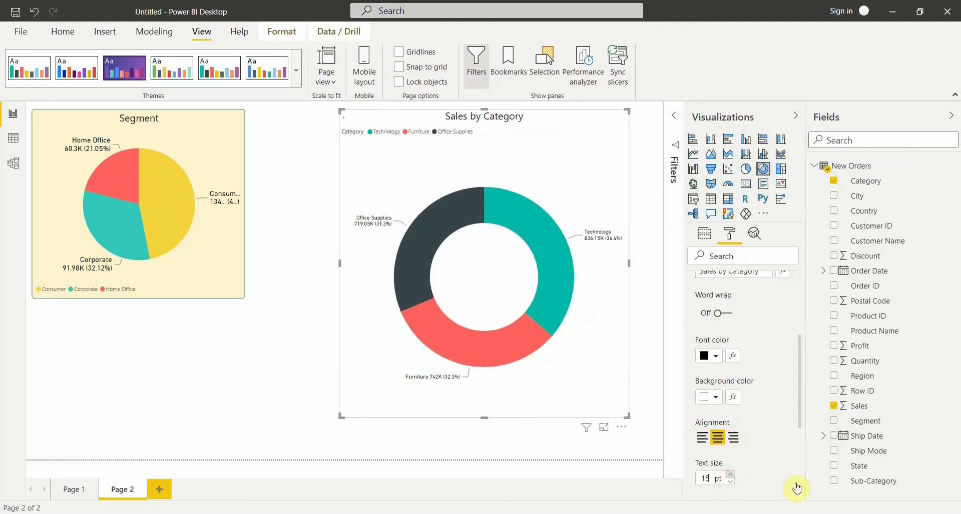
pyautogui.scroll(1, 713, 325)
pyautogui.scroll(1, 714, 326)
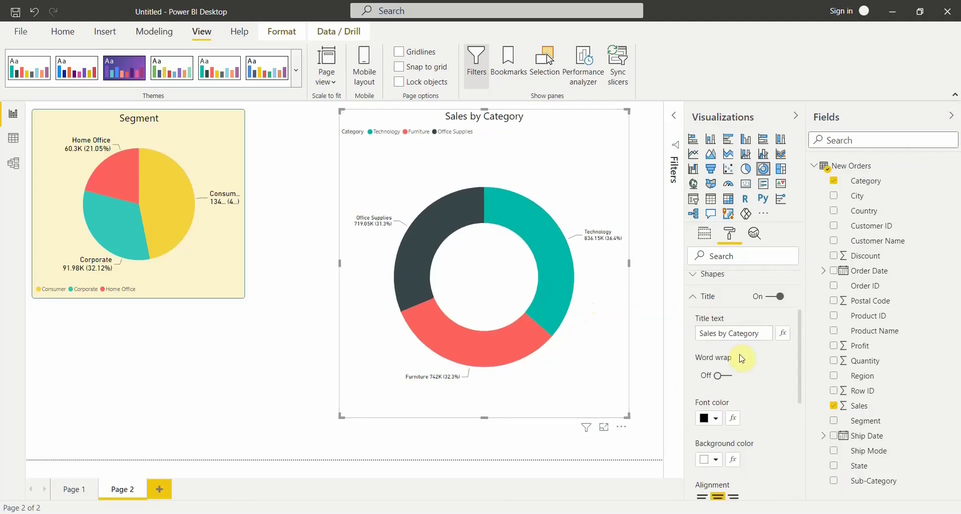
pyautogui.click(701, 298)
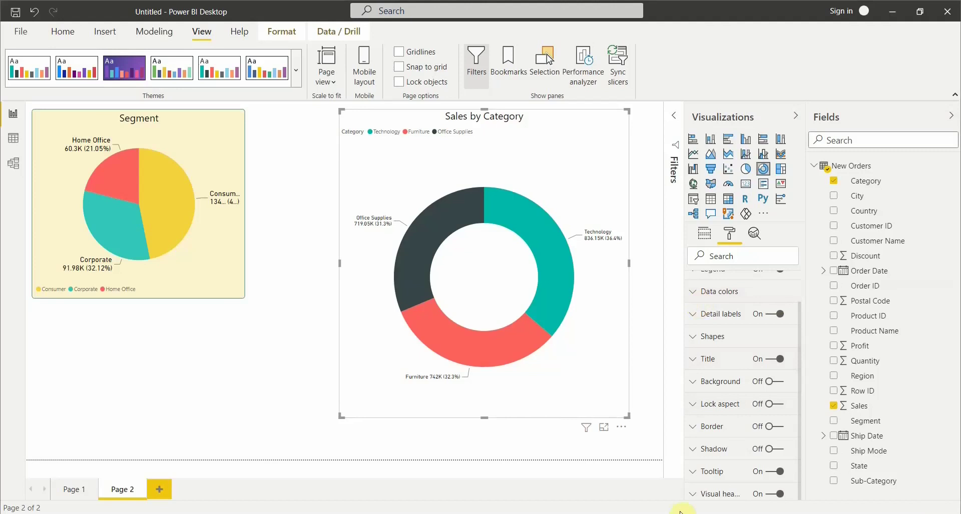
pyautogui.moveTo(568, 273)
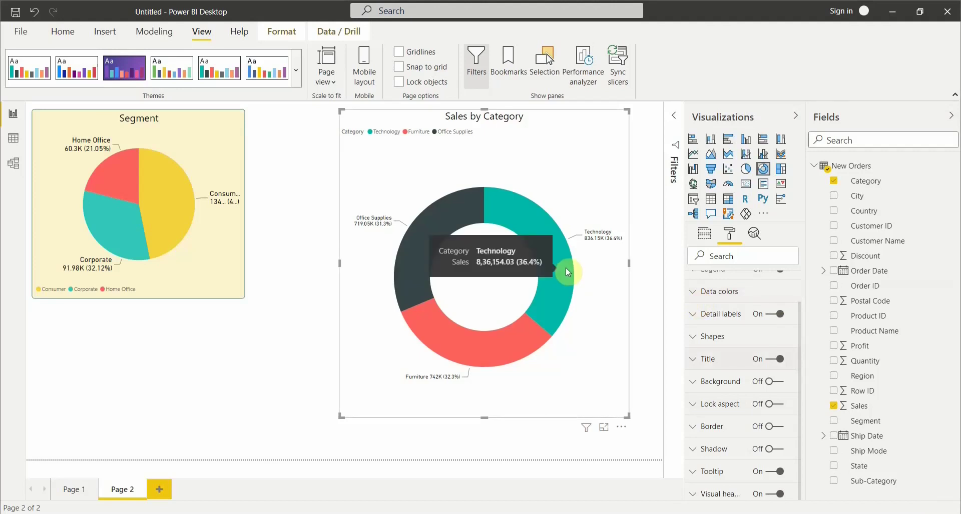